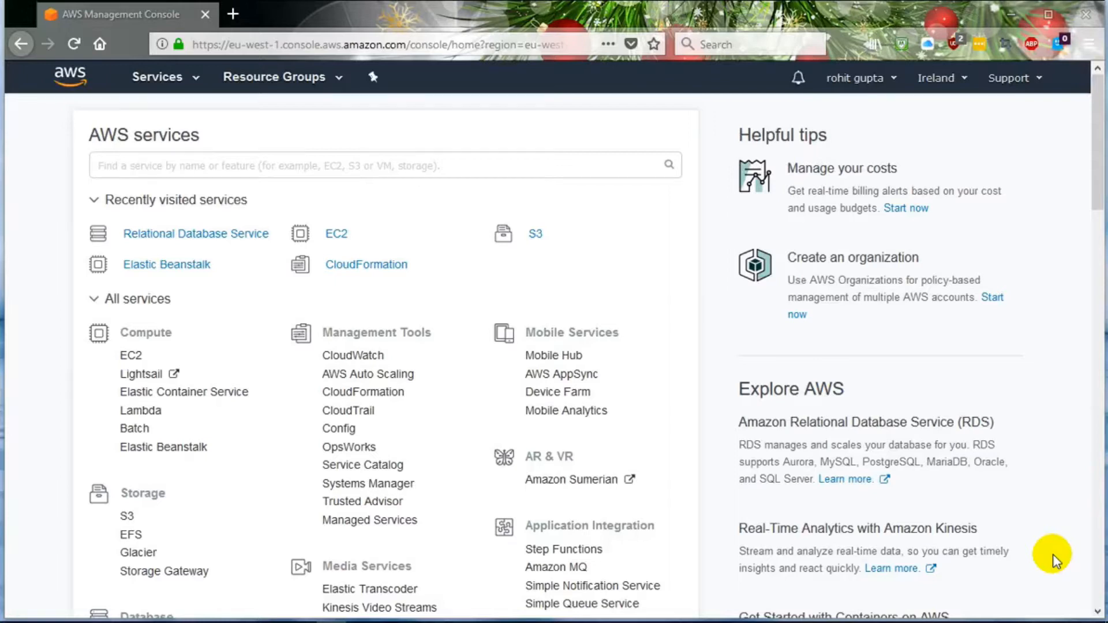
- Open the Relational Database Service's instances list and start launching a new DB instance
left_click_drag(1053, 555, 1085, 523)
left_click(1085, 523)
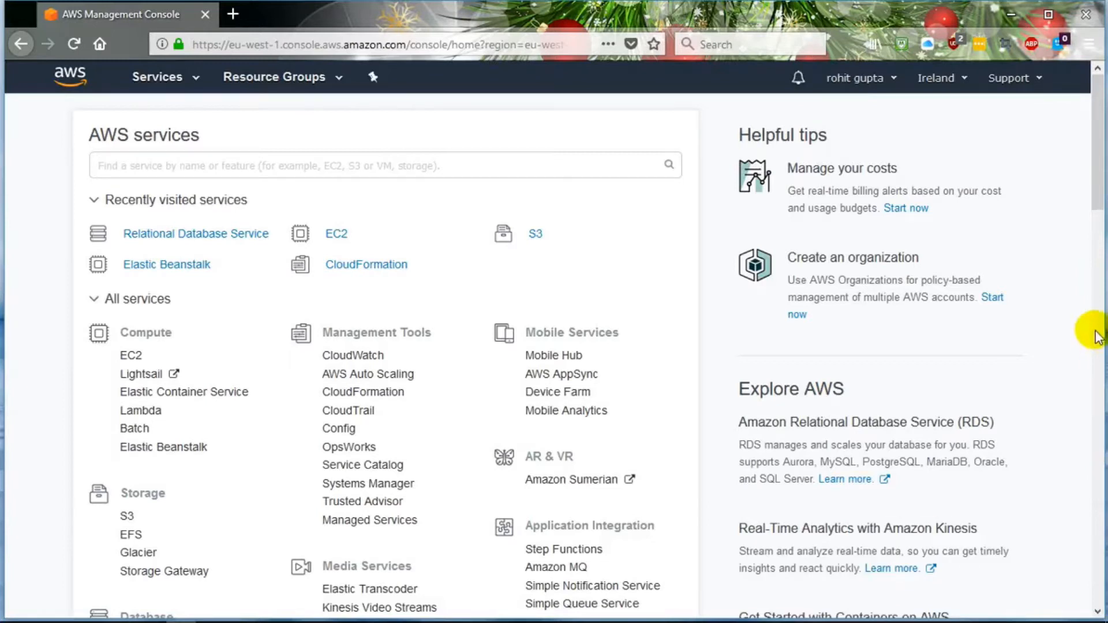
scroll(1097, 192, "down", 5)
scroll(1088, 185, "down", 2)
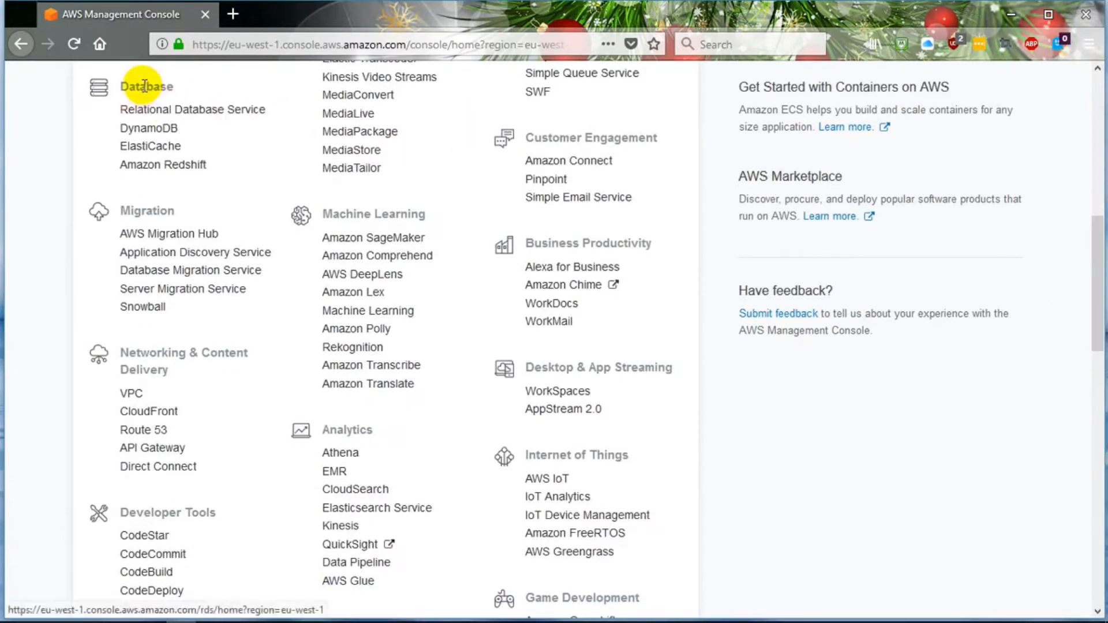
left_click(155, 118)
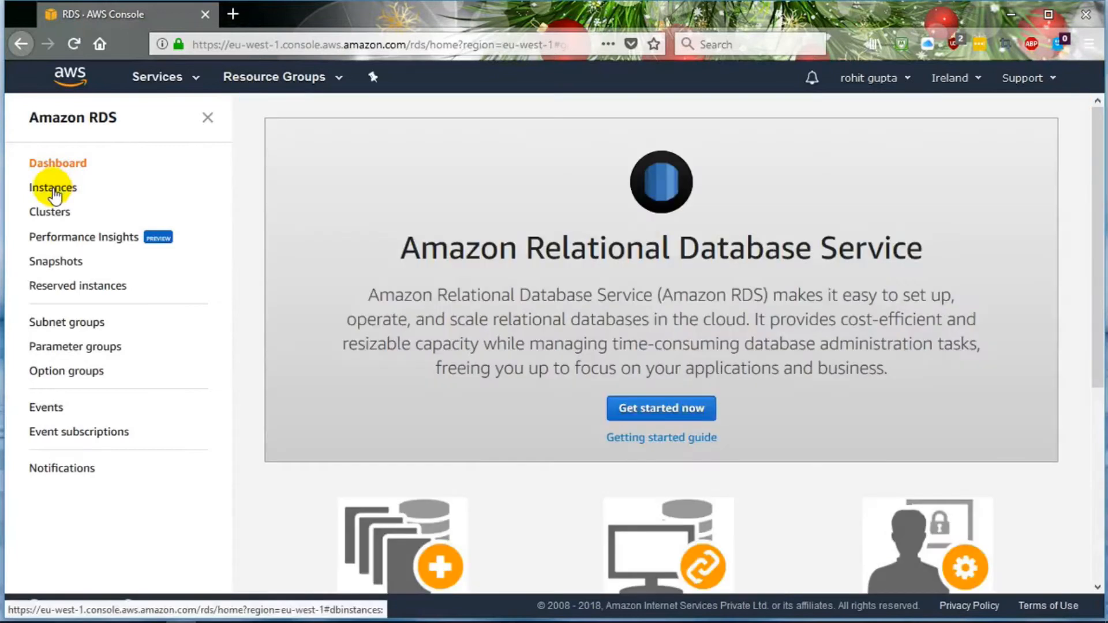
left_click(53, 188)
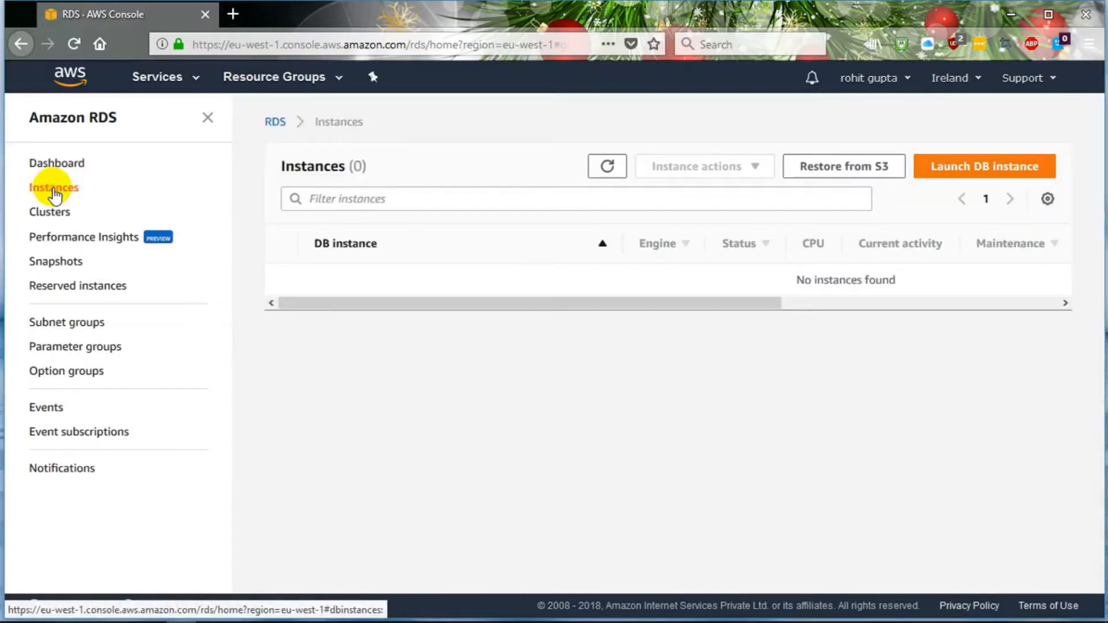
left_click(978, 169)
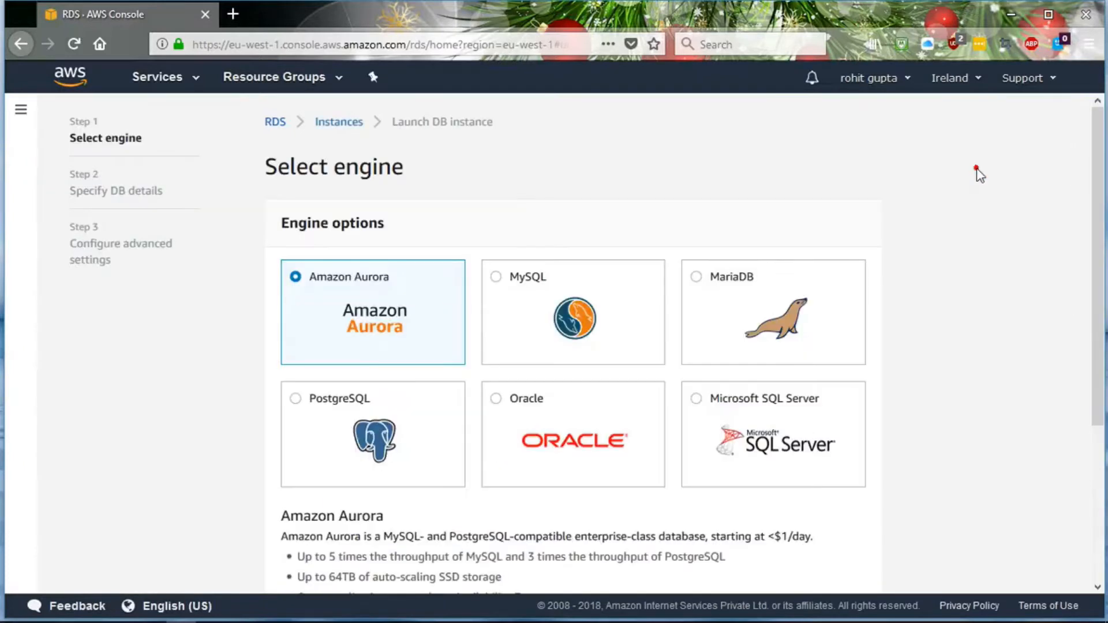
- Limit the options to the RDS Free Usage Tier, choose MySQL as the engine and continue to the DB details
left_click_drag(1101, 146, 1101, 285)
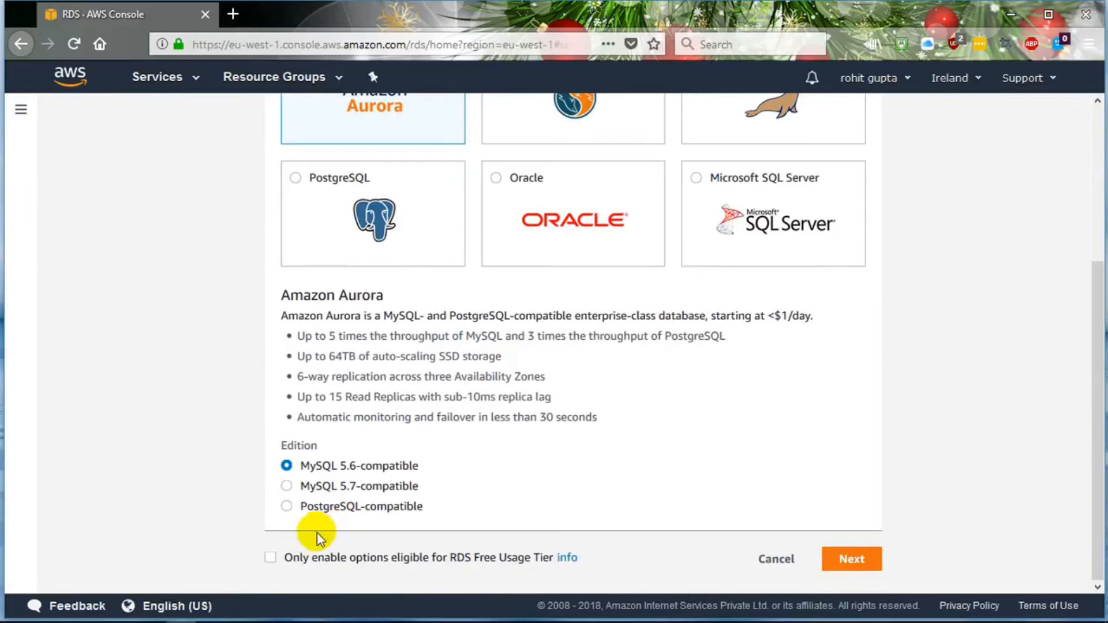
left_click(271, 557)
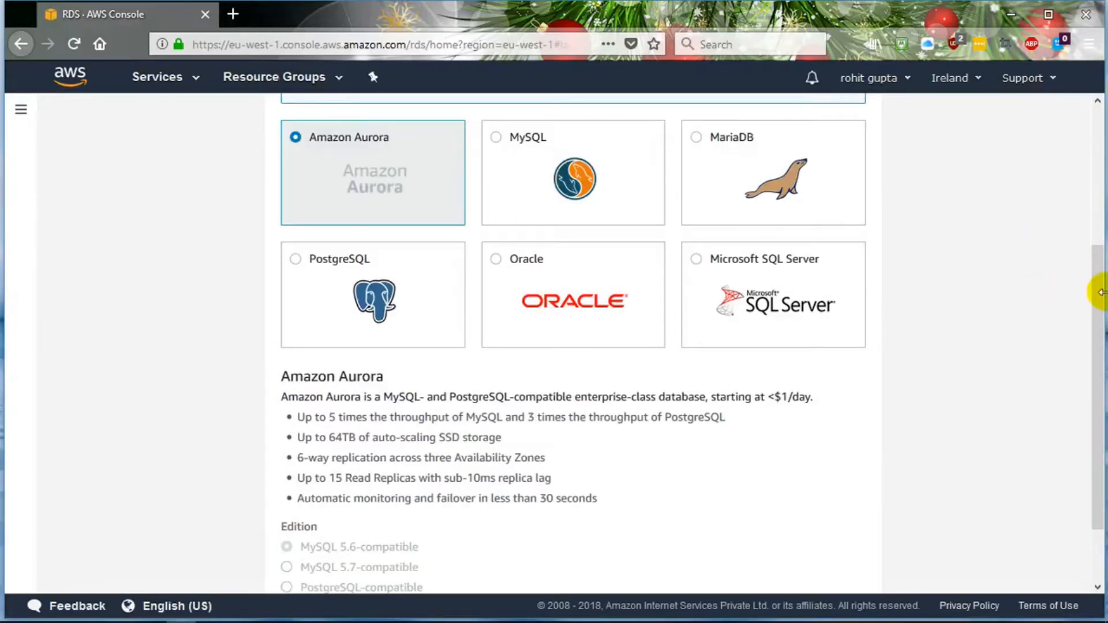
left_click_drag(1100, 251, 1101, 393)
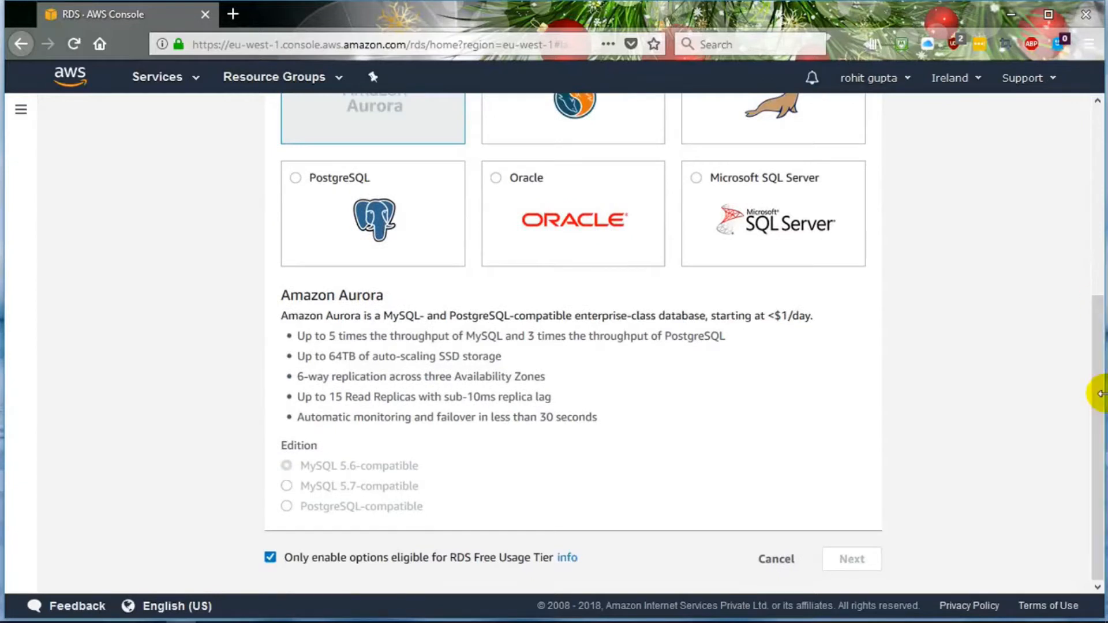
left_click_drag(1101, 394, 1085, 289)
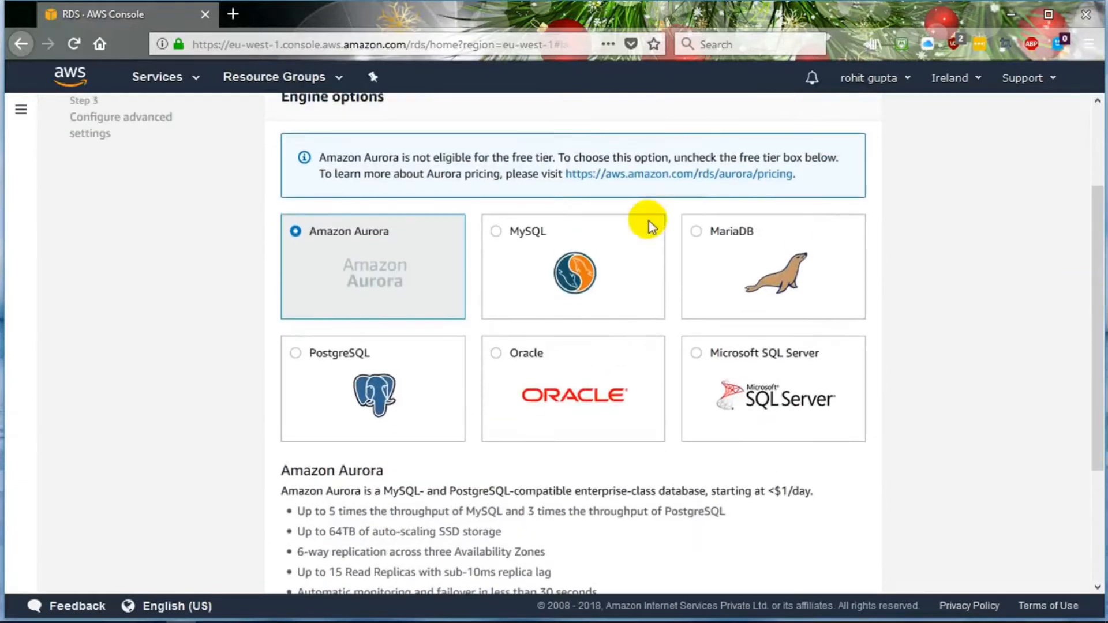
left_click(496, 232)
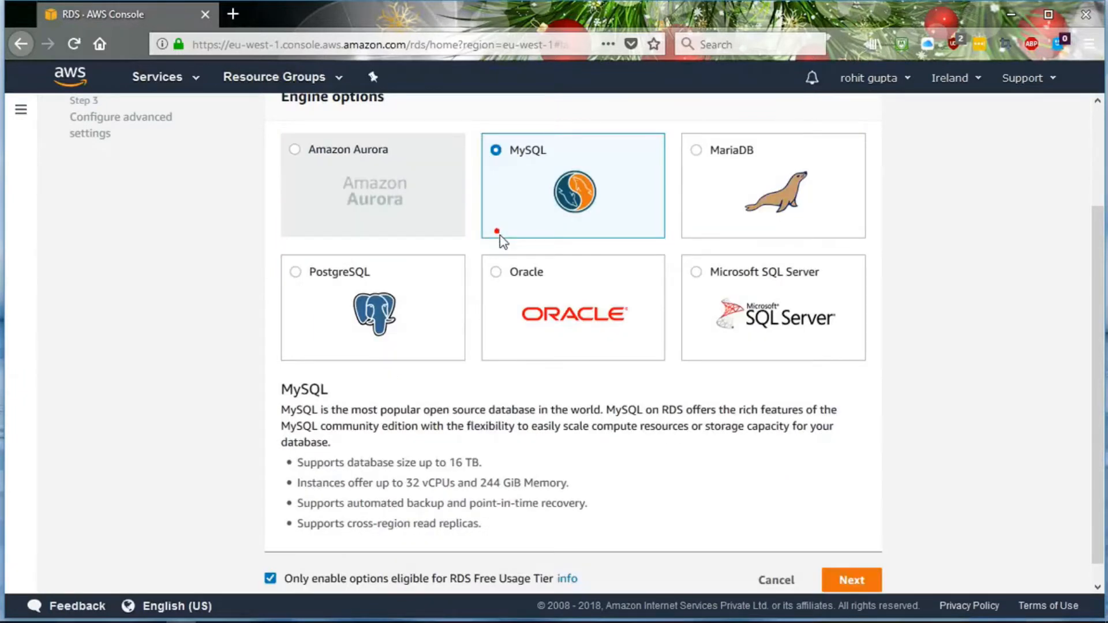
left_click(846, 583)
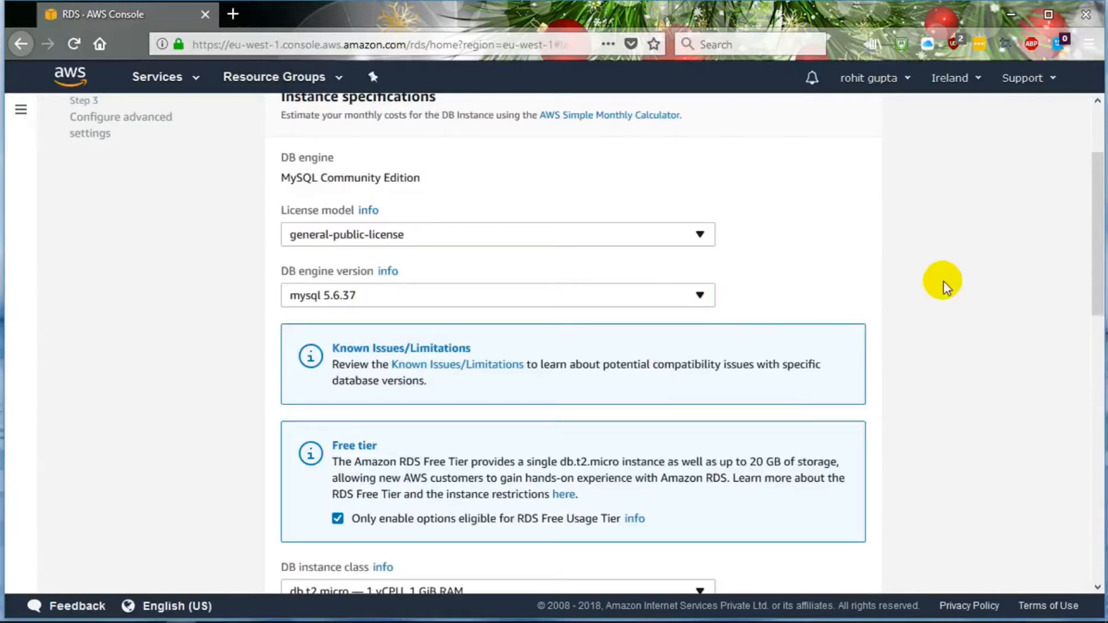
- Set the DB instance identifier to aws-mysql and the master username to aws
left_click_drag(1099, 283, 1100, 531)
left_click(567, 270)
type("aws-mysql")
key("Tab")
key("Tab")
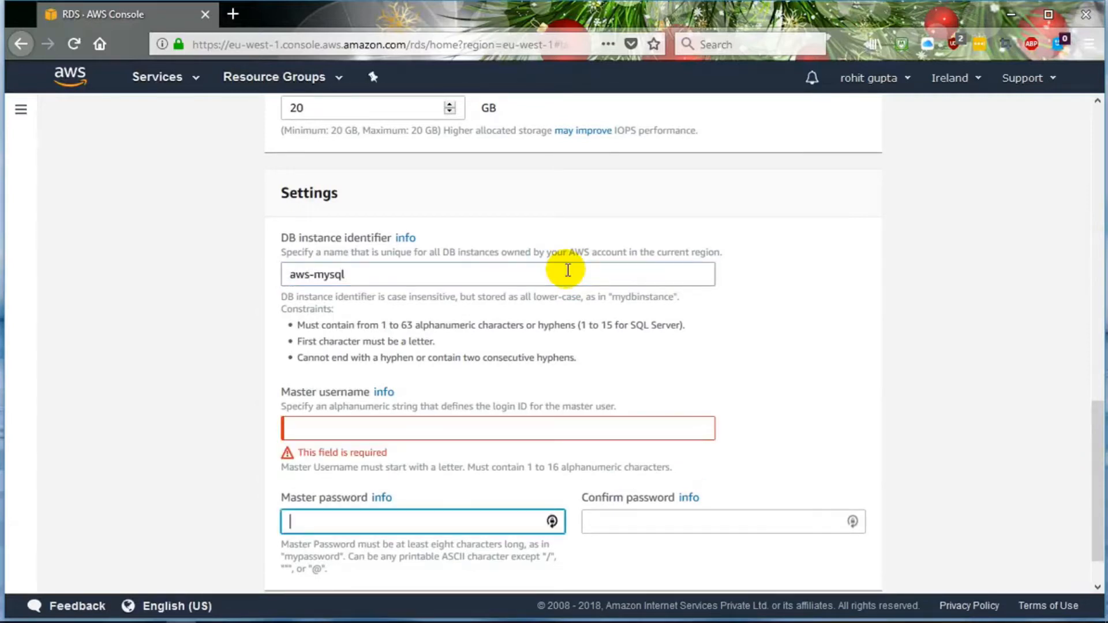
key("shift+Tab")
type("aws")
key("Tab")
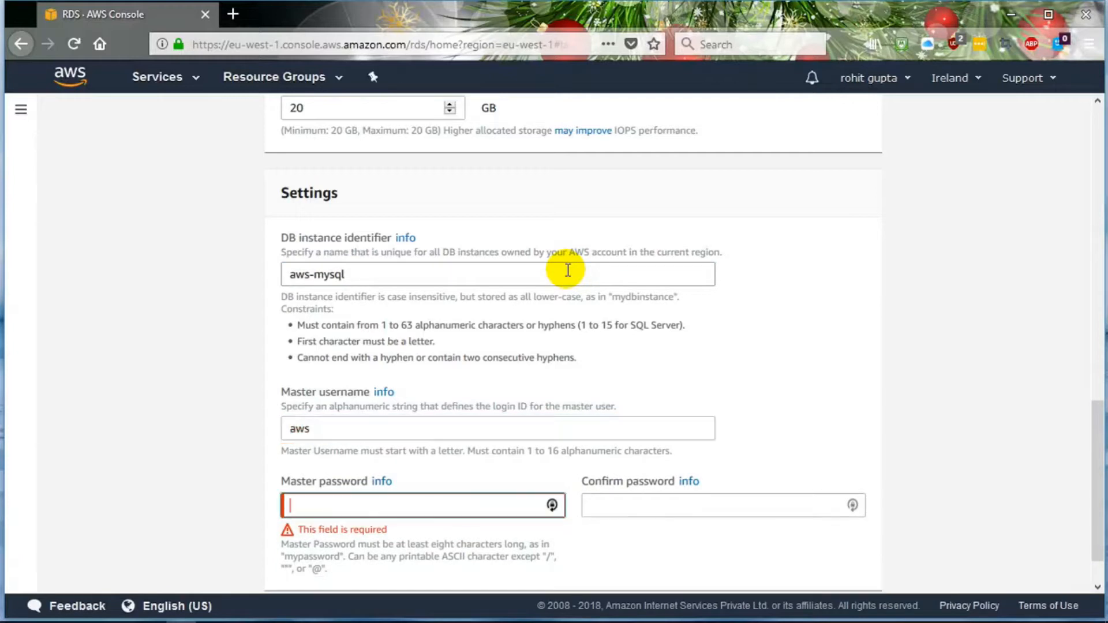
- Enter and confirm the master password, and continue to the advanced settings
type("••••••••")
key("Tab")
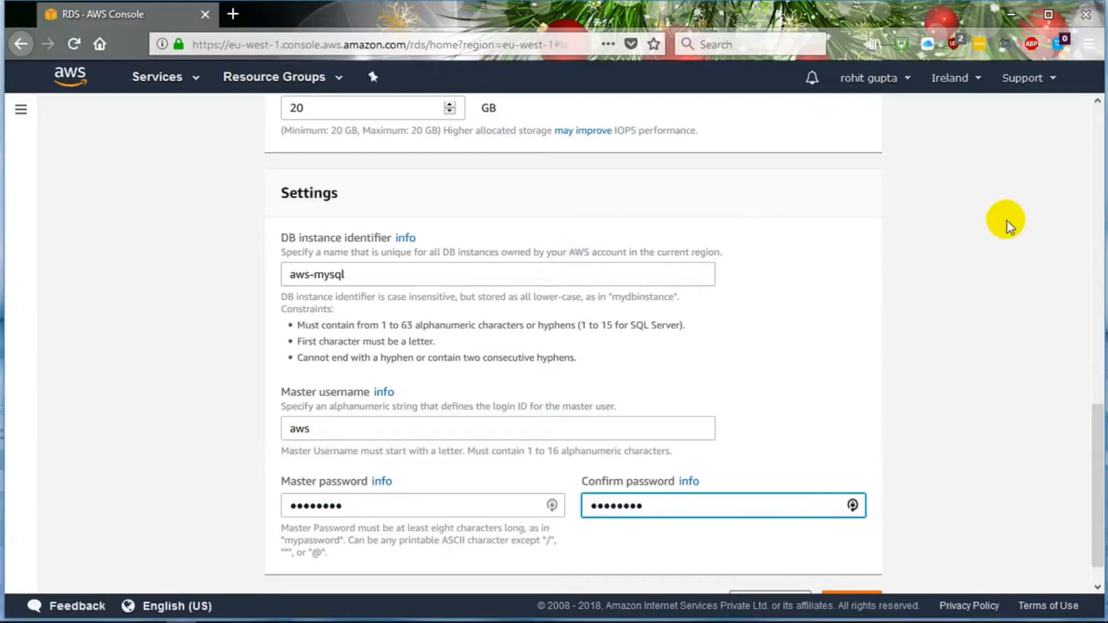
left_click_drag(1097, 435, 1096, 496)
left_click(864, 564)
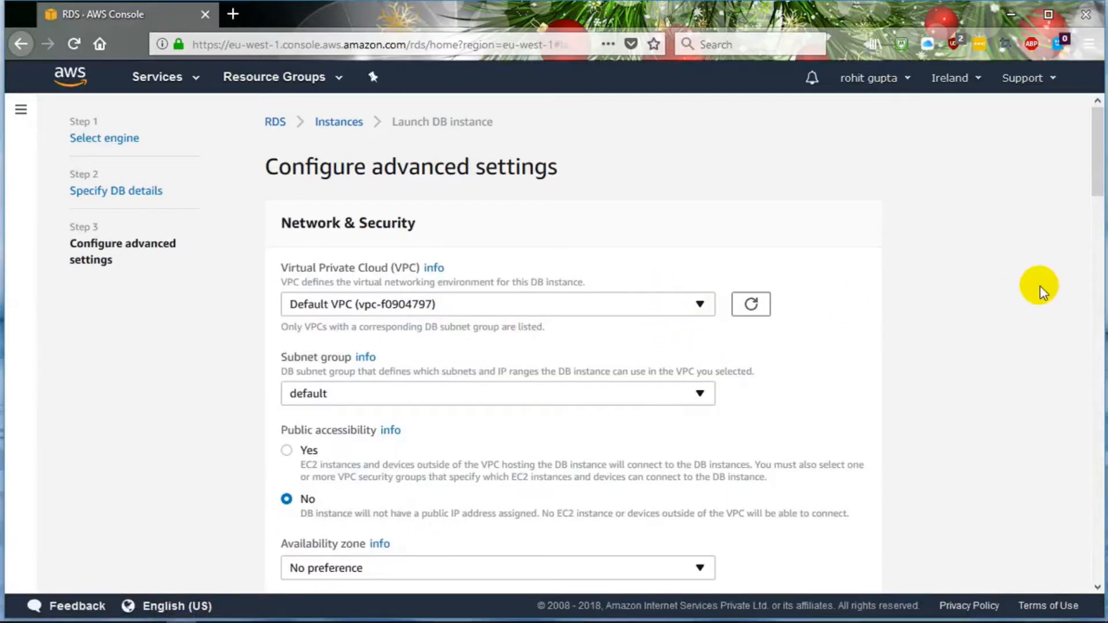
- Make the DB instance publicly accessible and replace the default VPC security group with the existing launch-wizard-10 group
left_click_drag(1098, 193, 1100, 231)
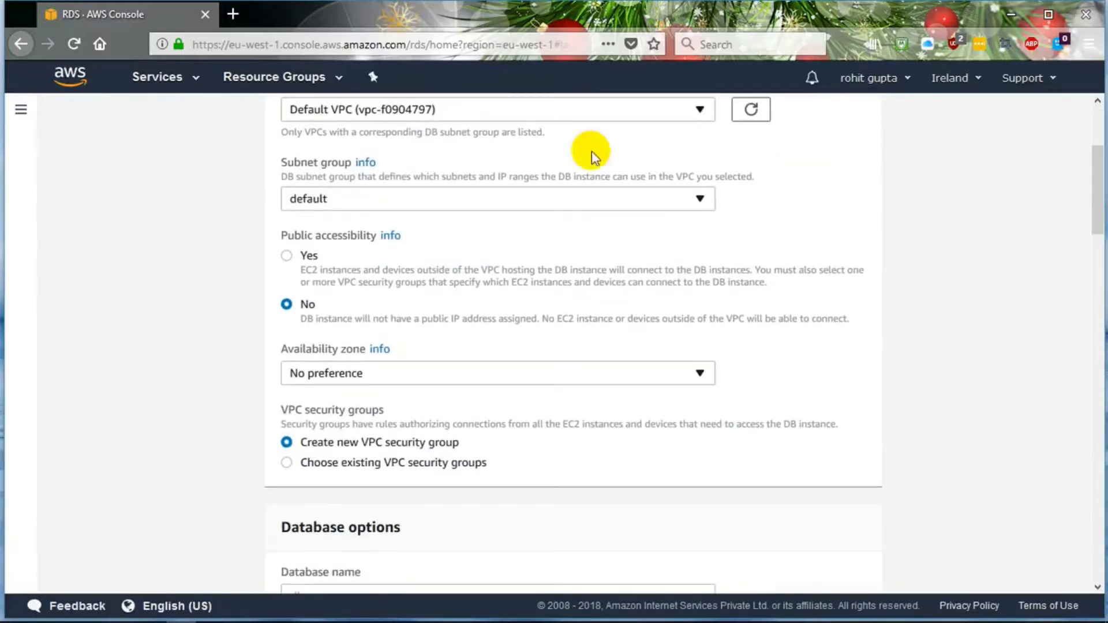
left_click(288, 257)
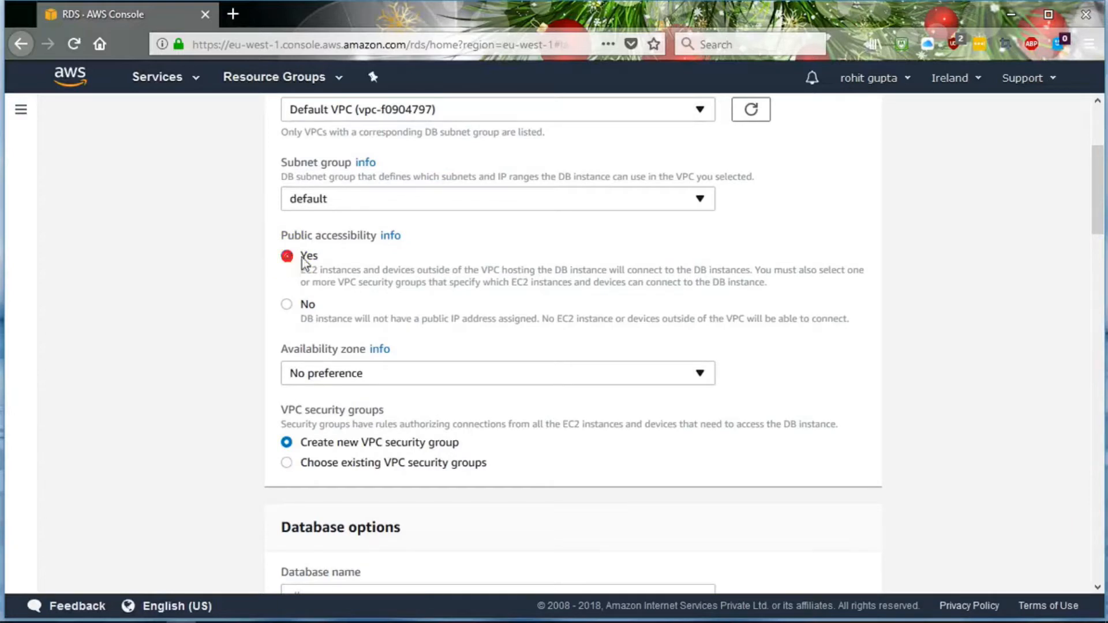
left_click_drag(1097, 196, 1096, 230)
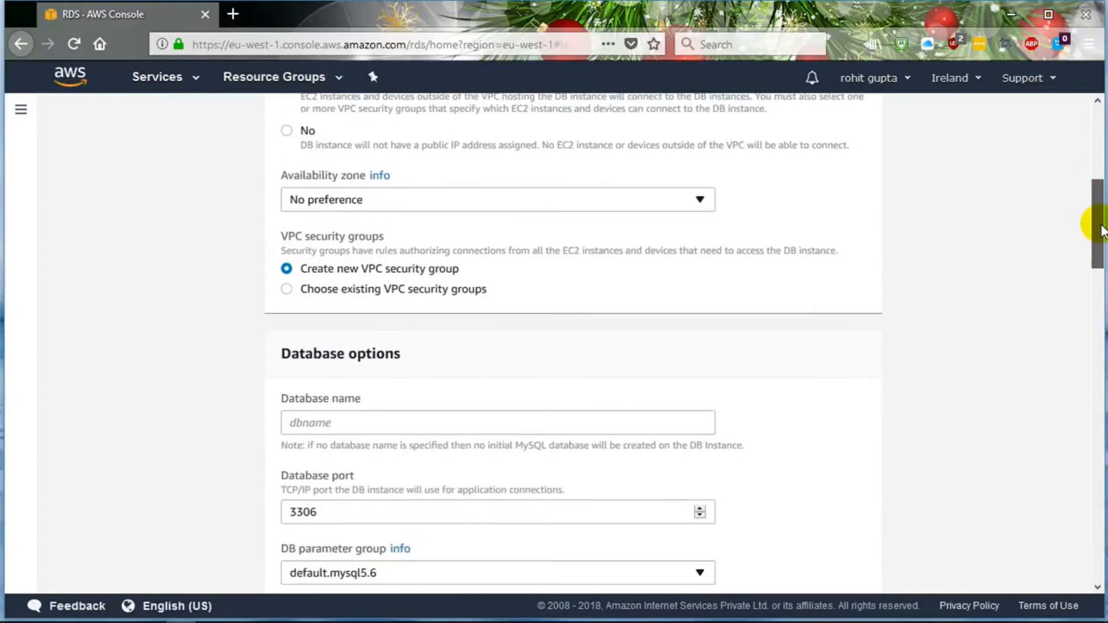
left_click(287, 289)
left_click(428, 312)
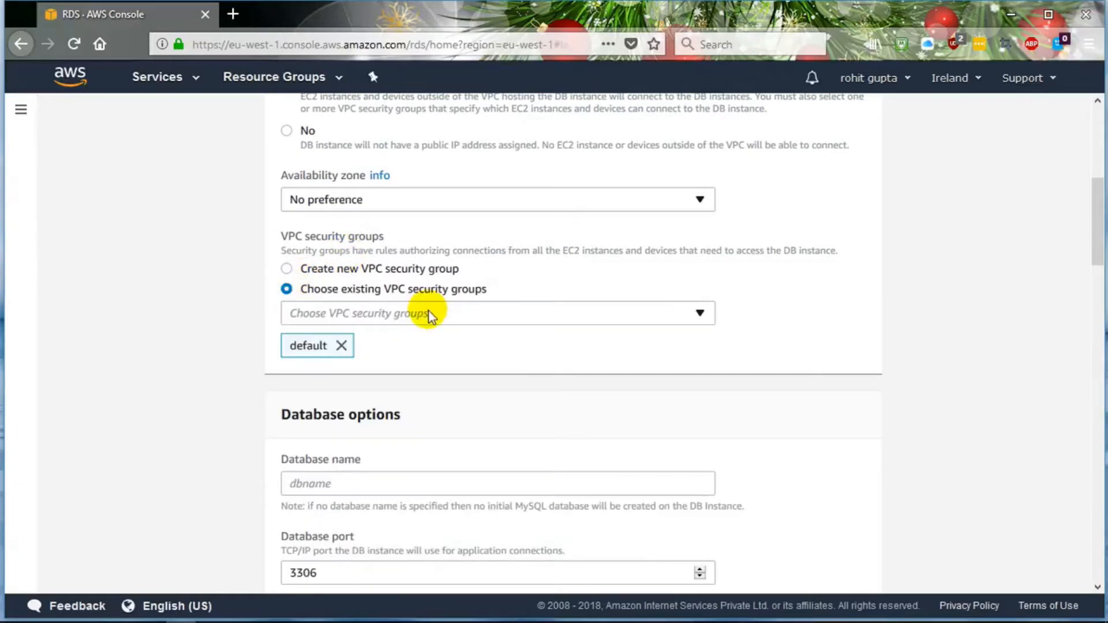
left_click(398, 411)
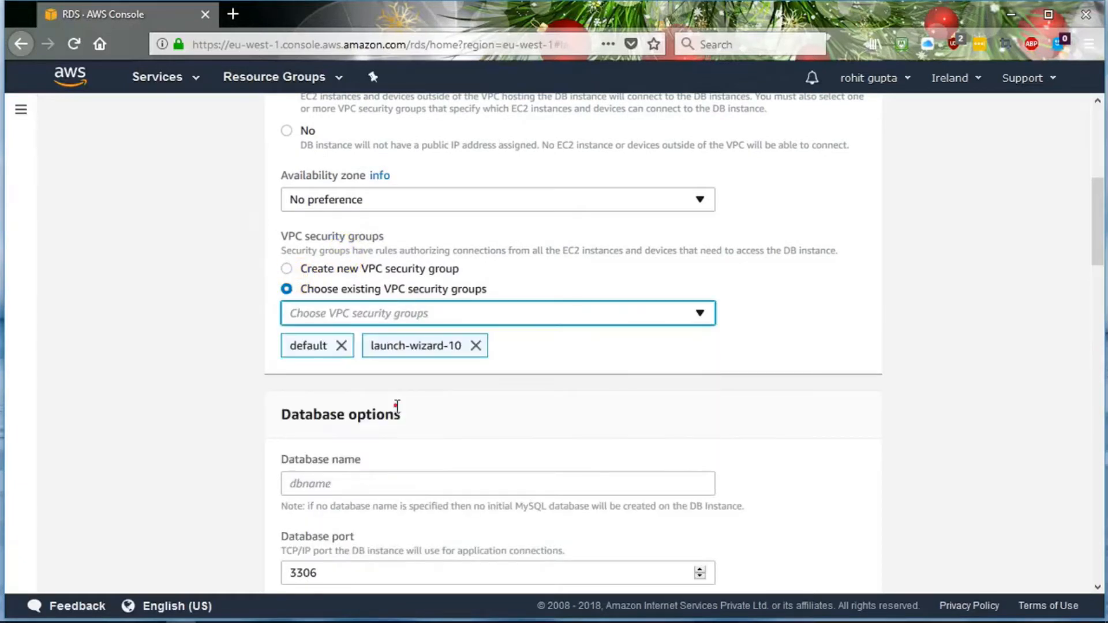
left_click(341, 345)
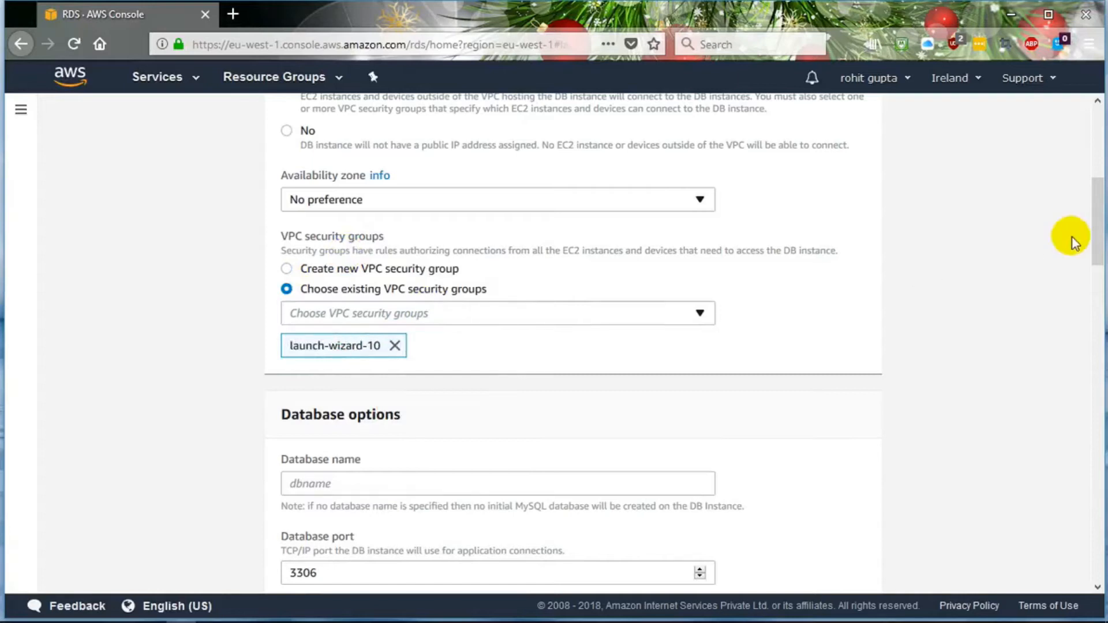
- Name the initial database mysqlrds in the database options
left_click_drag(1093, 242, 1100, 299)
left_click(385, 174)
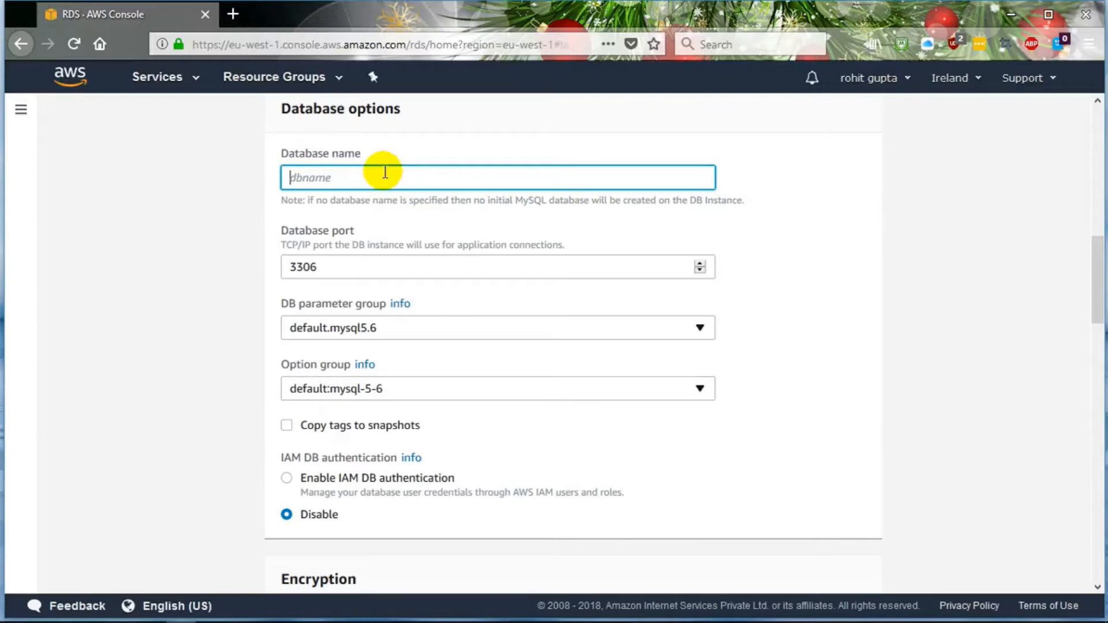
type("mysqlrds")
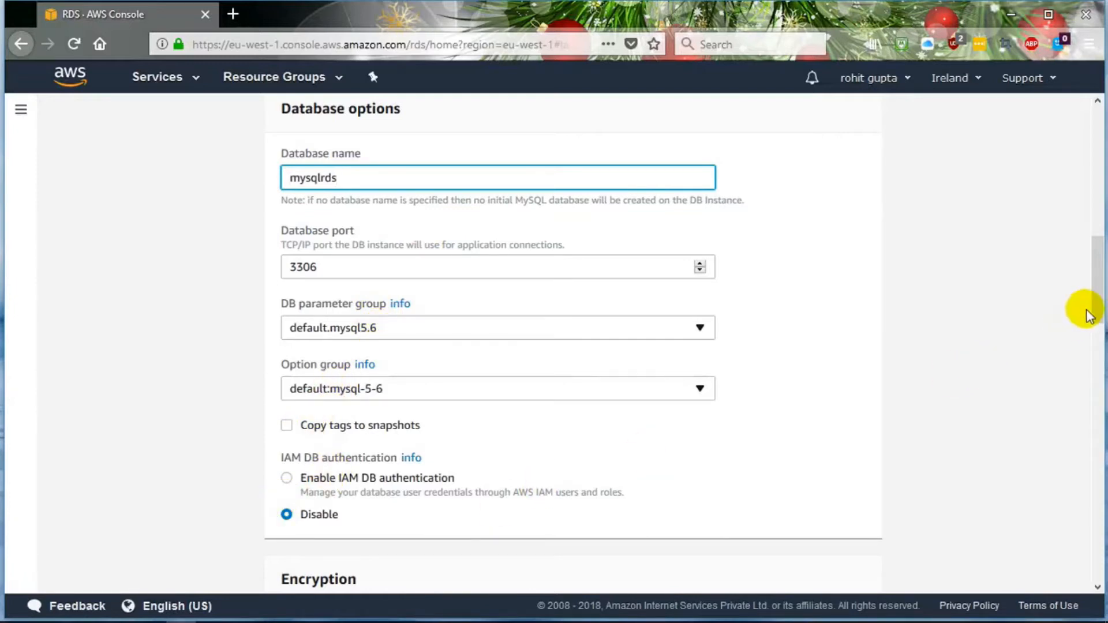
- Launch the DB instance, keeping the default backup, monitoring and maintenance settings
scroll(1090, 316, "down", 7)
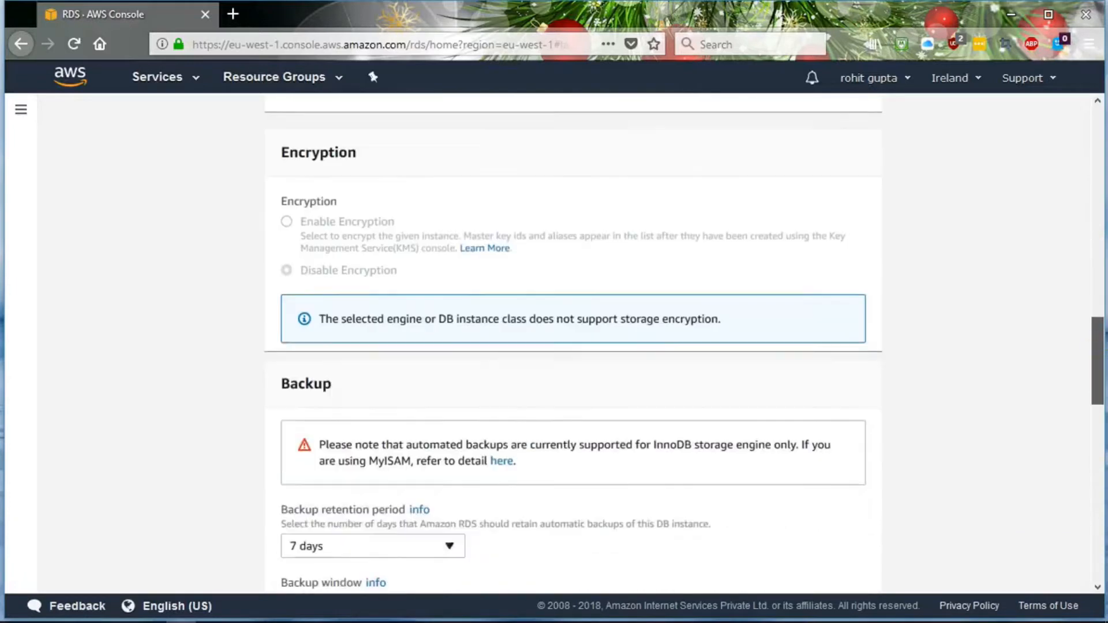
scroll(1090, 316, "down", 3)
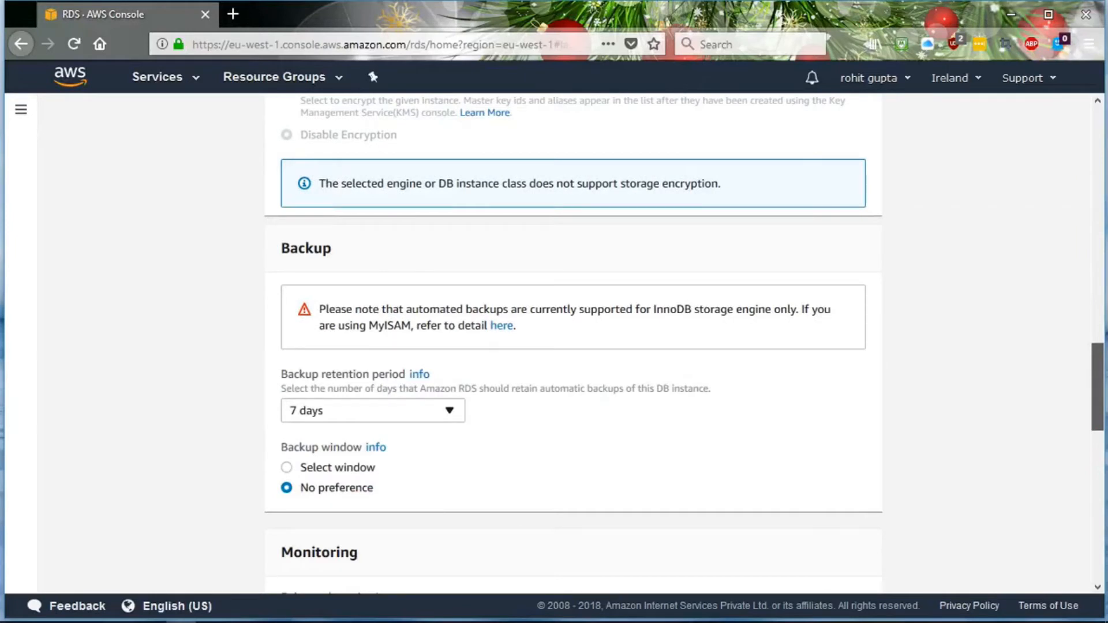
scroll(1089, 316, "down", 6)
scroll(572, 343, "down", 12)
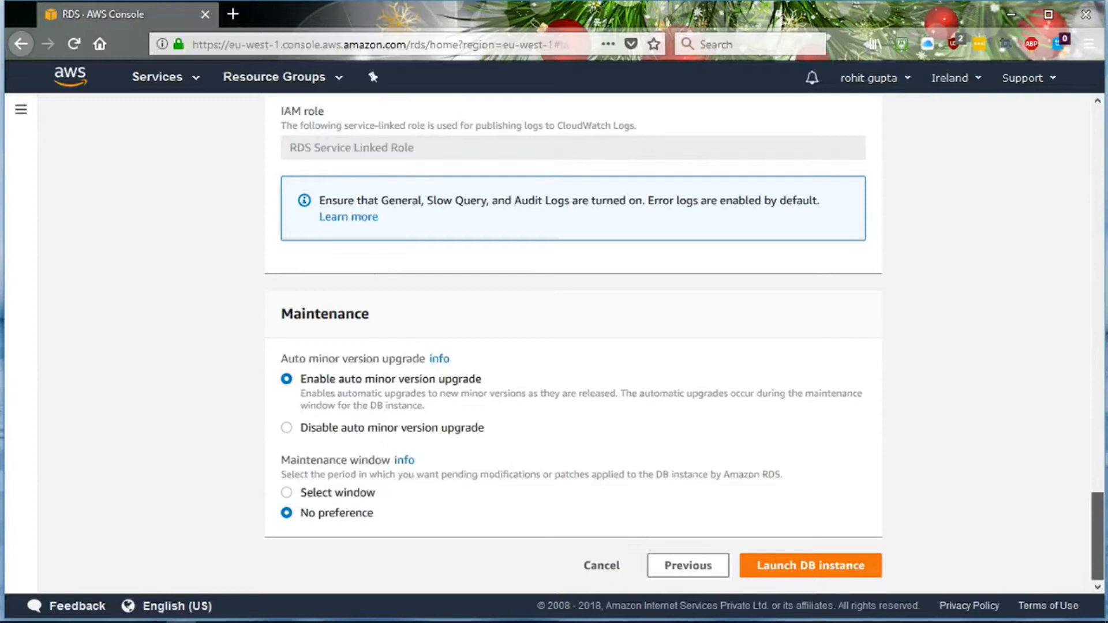
left_click(793, 569)
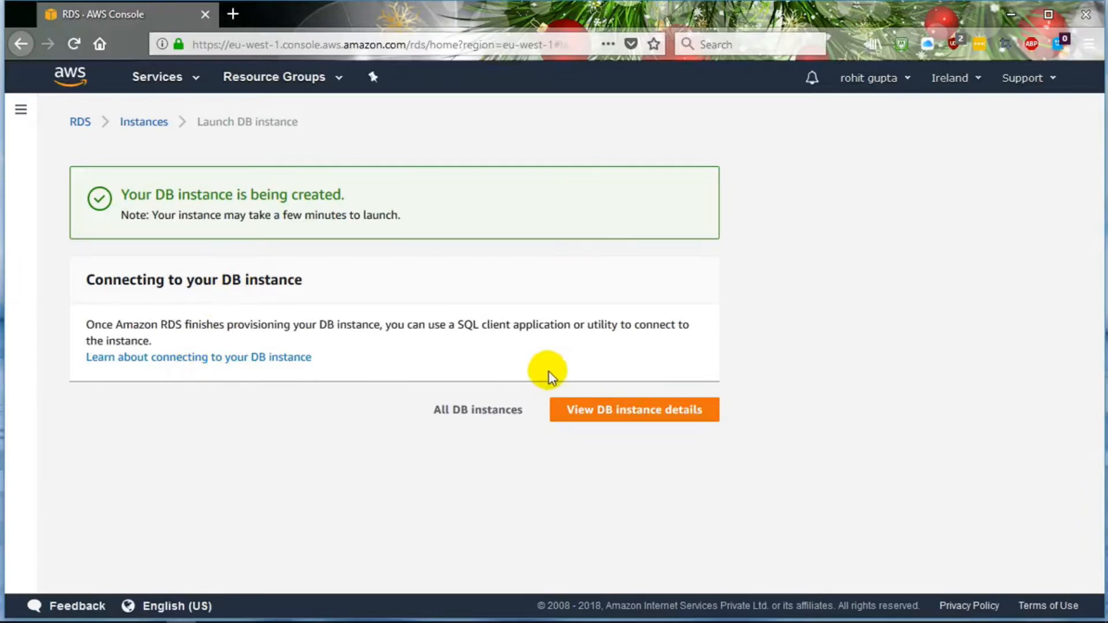
- Open the new DB instance's details and examine its status and the CloudWatch metrics such as CPU utilization
left_click(572, 411)
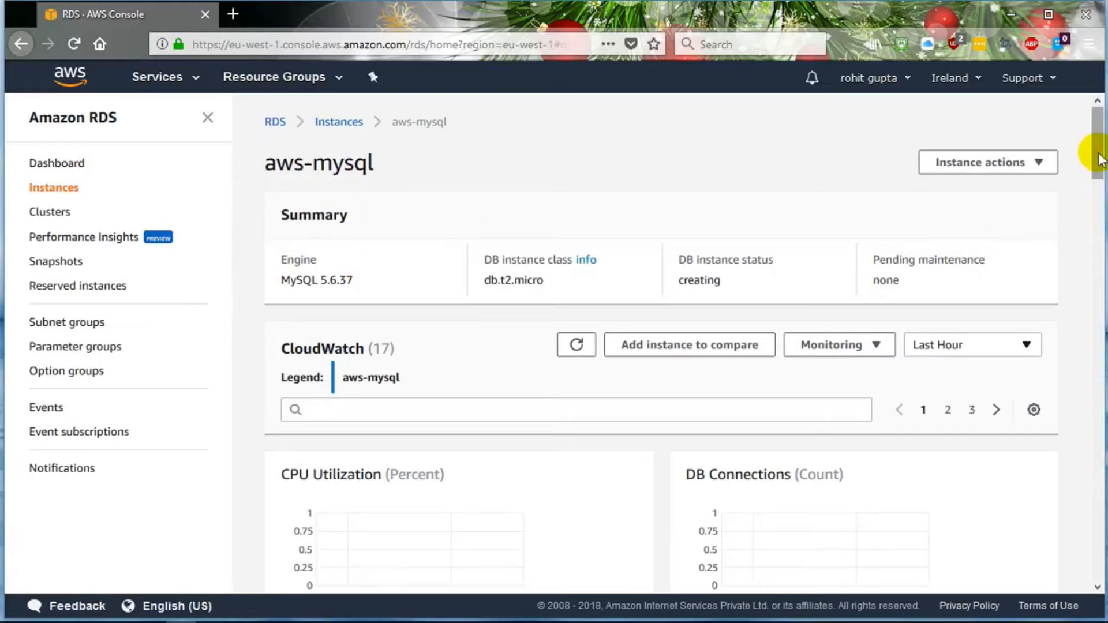
left_click_drag(1098, 154, 1099, 154)
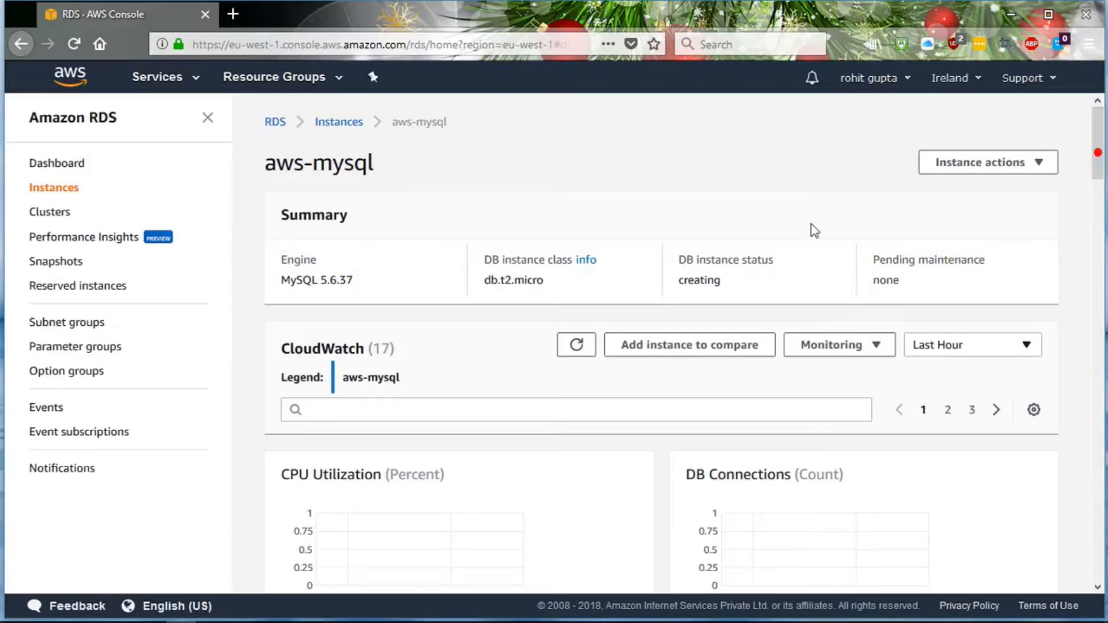
left_click_drag(788, 263, 680, 263)
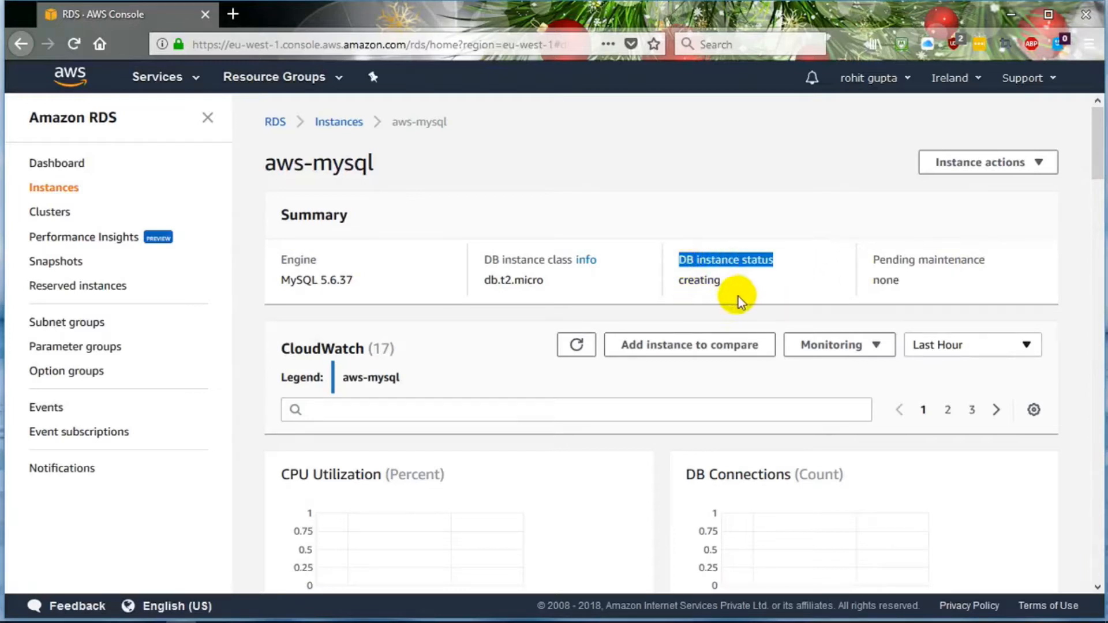
left_click_drag(735, 286, 672, 288)
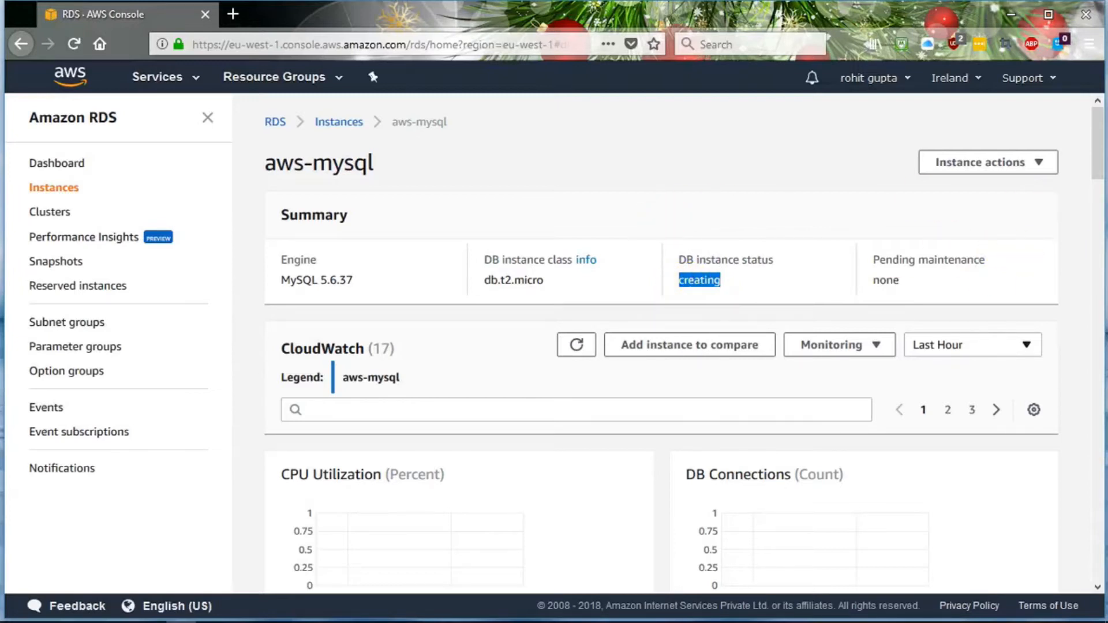
left_click_drag(1104, 167, 1099, 208)
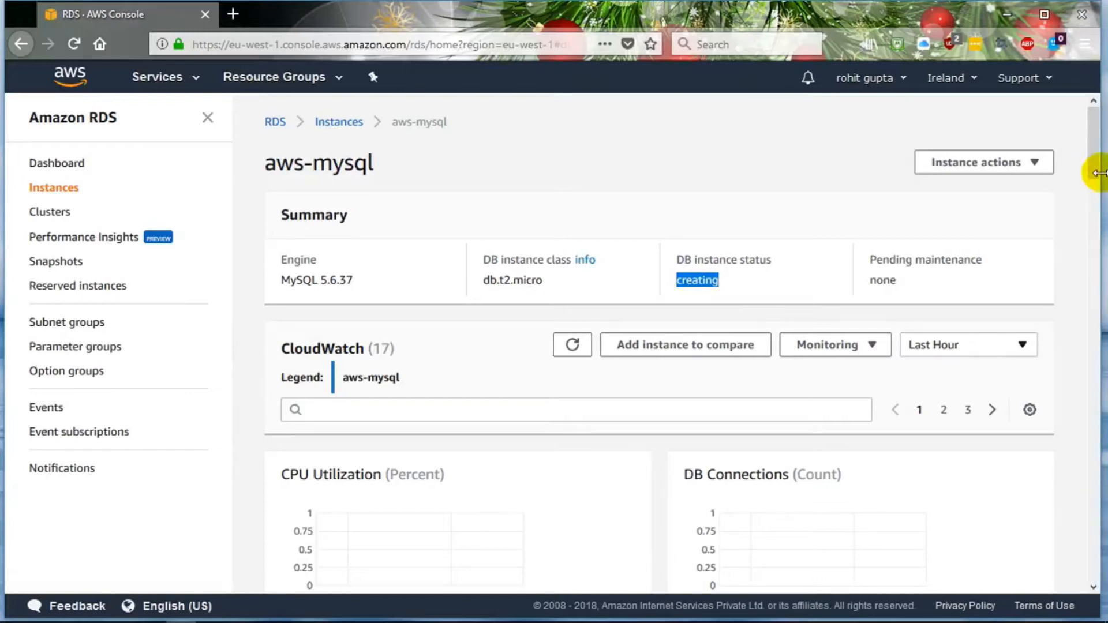
left_click_drag(1095, 160, 1095, 183)
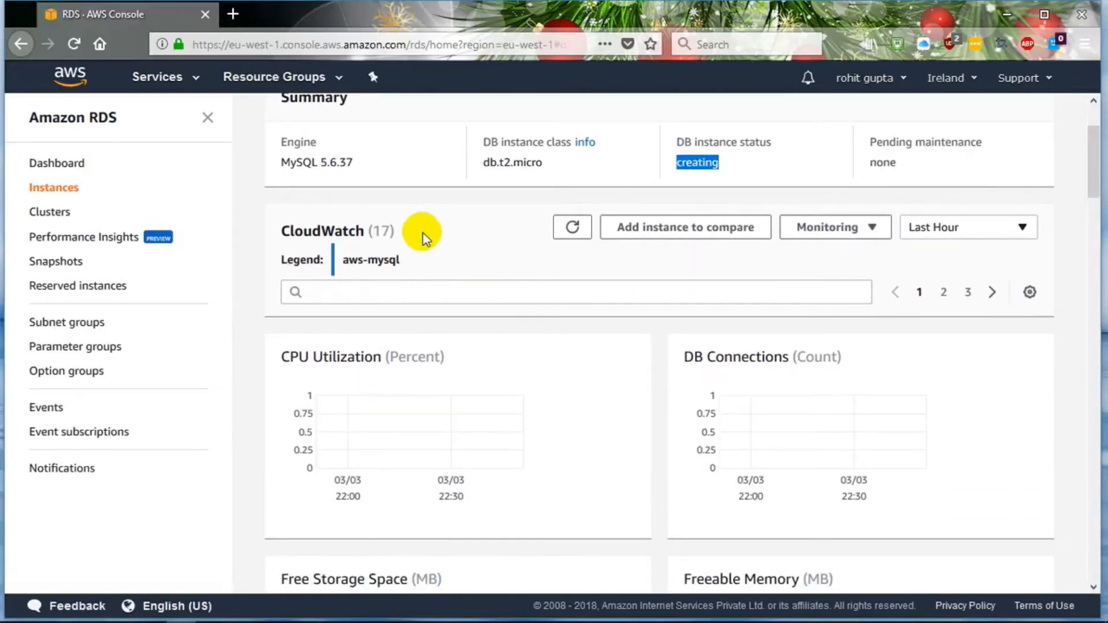
left_click_drag(418, 231, 322, 231)
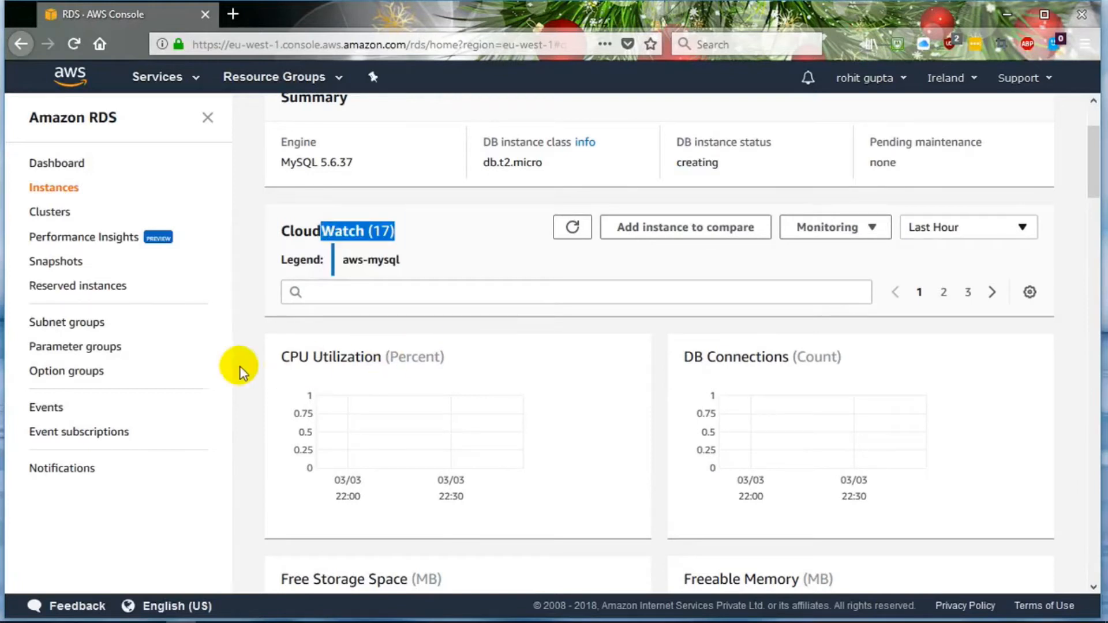
left_click_drag(285, 363, 450, 356)
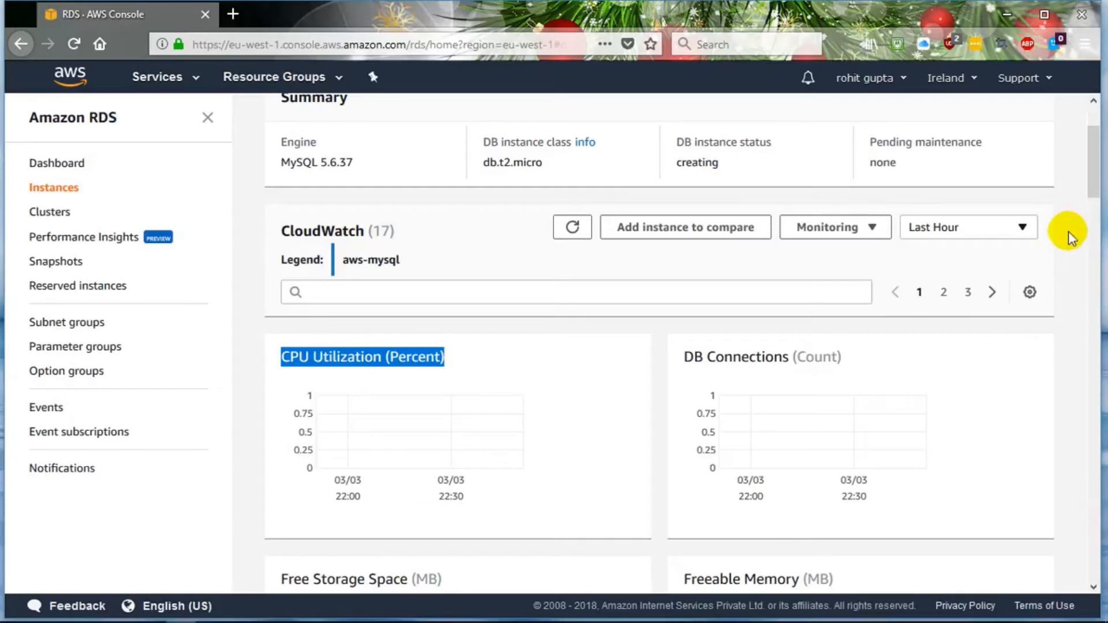
- Review the remaining CloudWatch metrics of the aws-mysql instance and check the endpoint in its connection details
left_click_drag(1094, 179, 1099, 207)
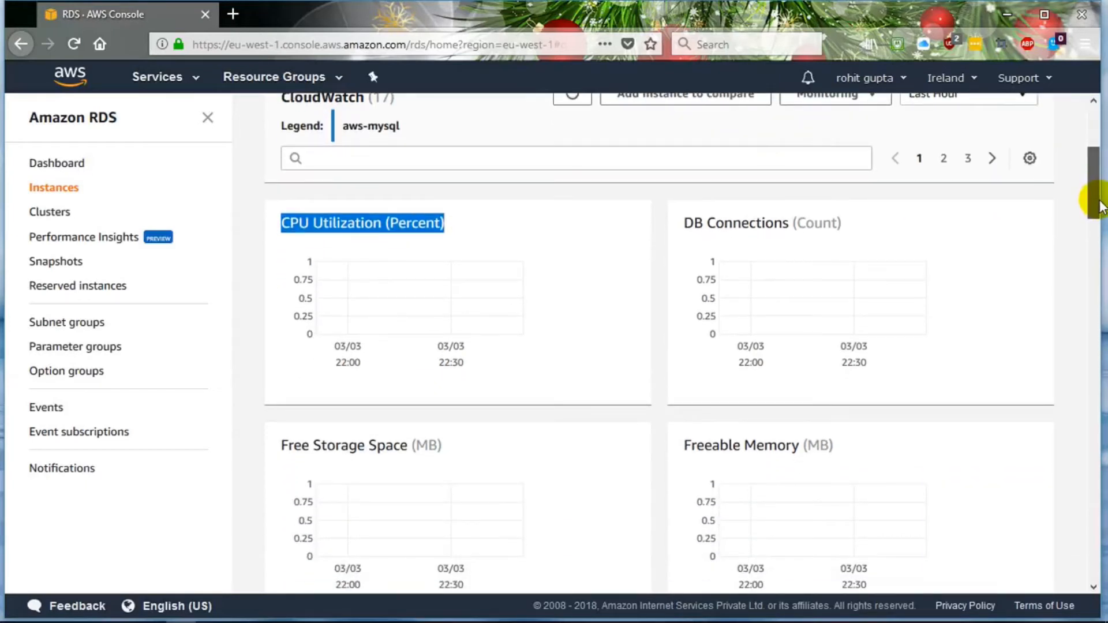
left_click_drag(1099, 207, 1103, 324)
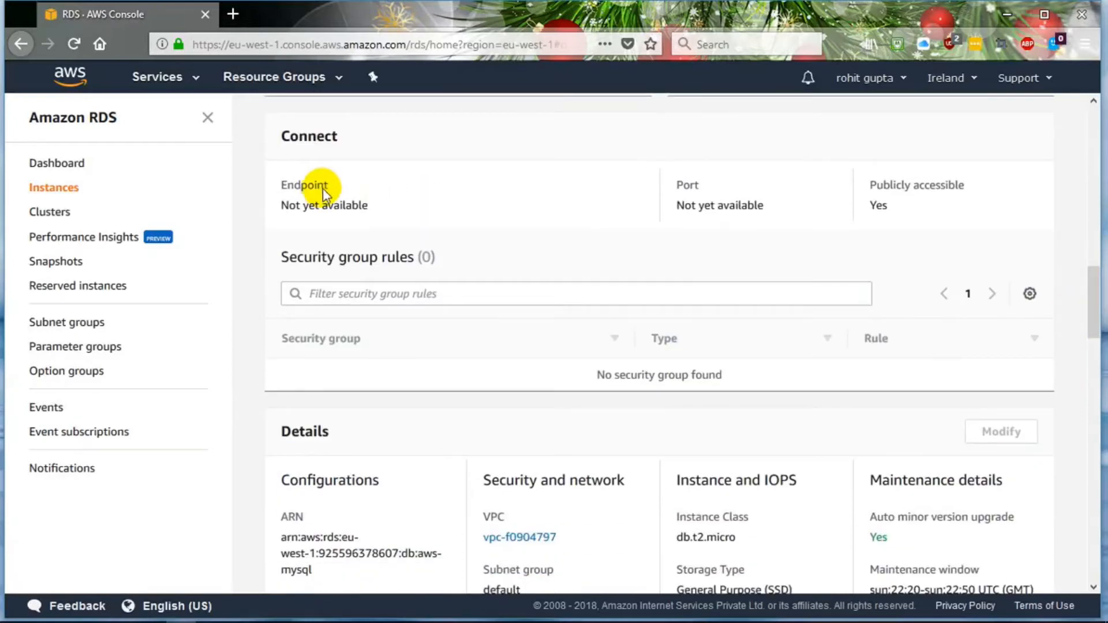
left_click_drag(328, 186, 280, 185)
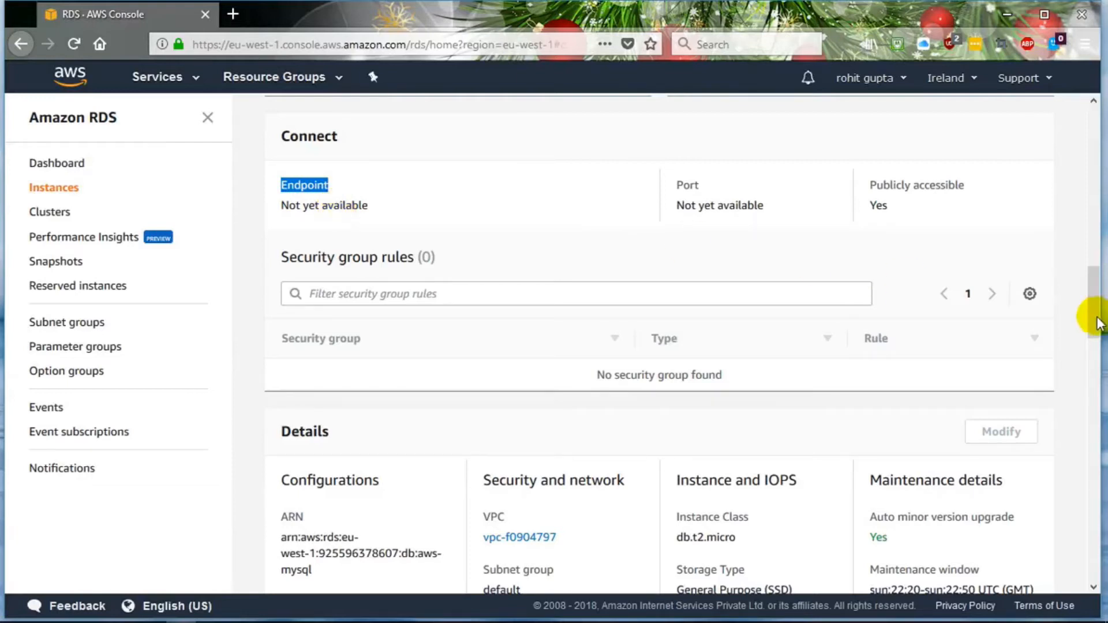
- Return to the list of DB instances and refresh it to check the creation status of aws-mysql
left_click(58, 193)
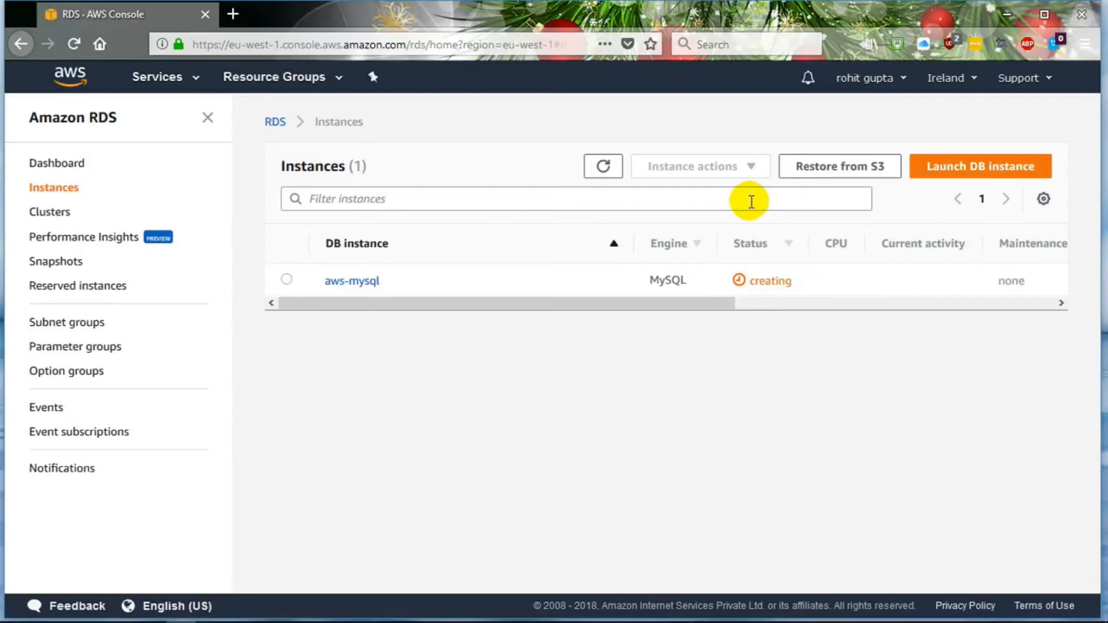
left_click(605, 167)
left_click(608, 170)
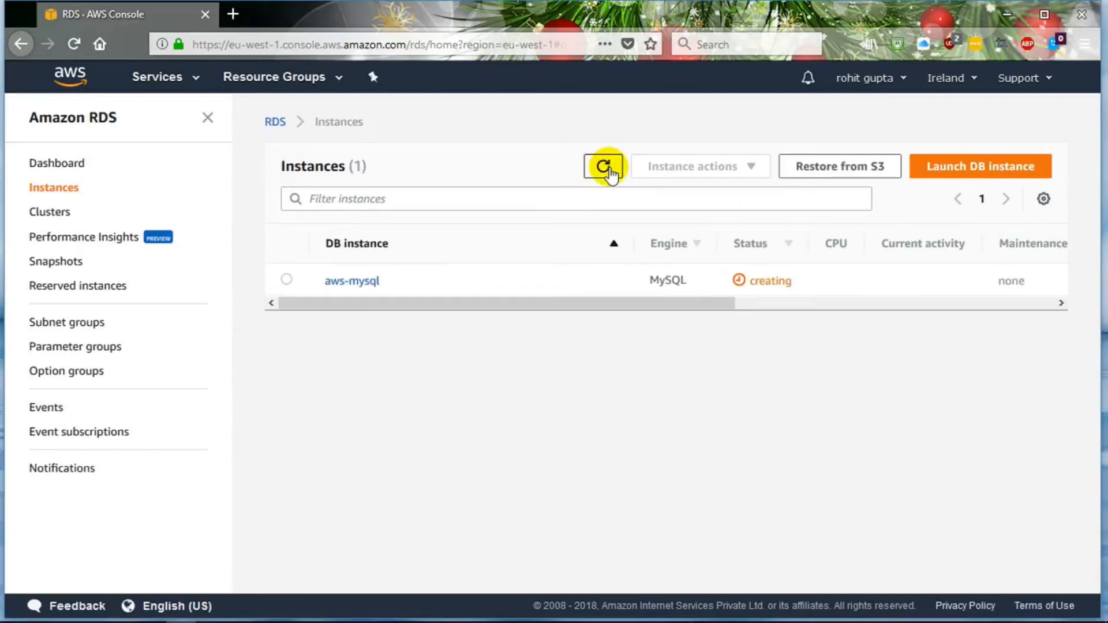
mouse_move(251, 620)
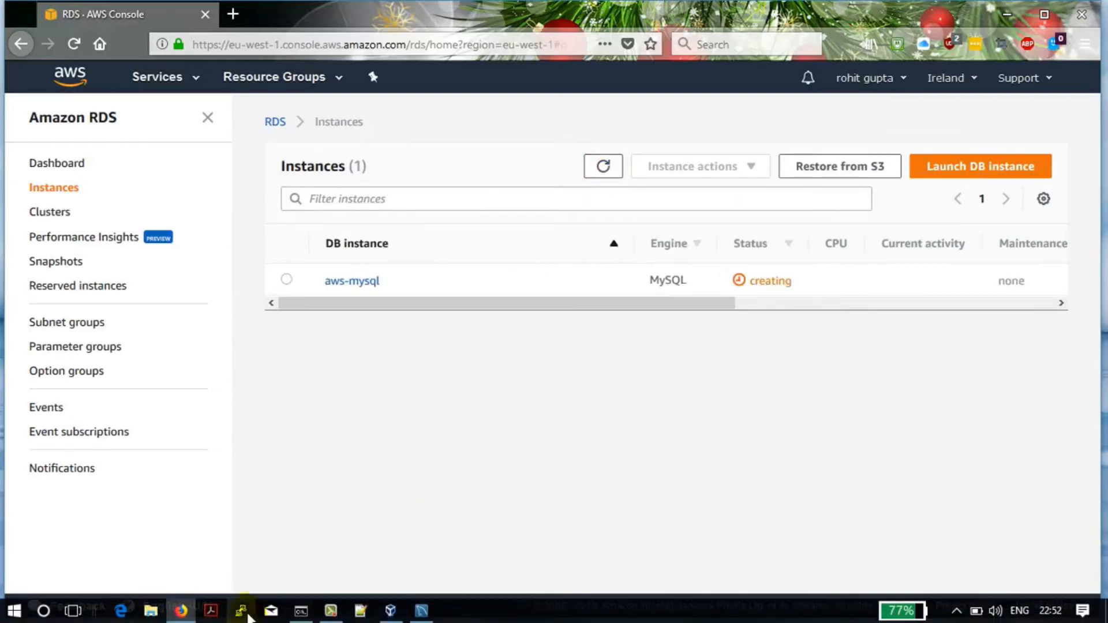
left_click(330, 611)
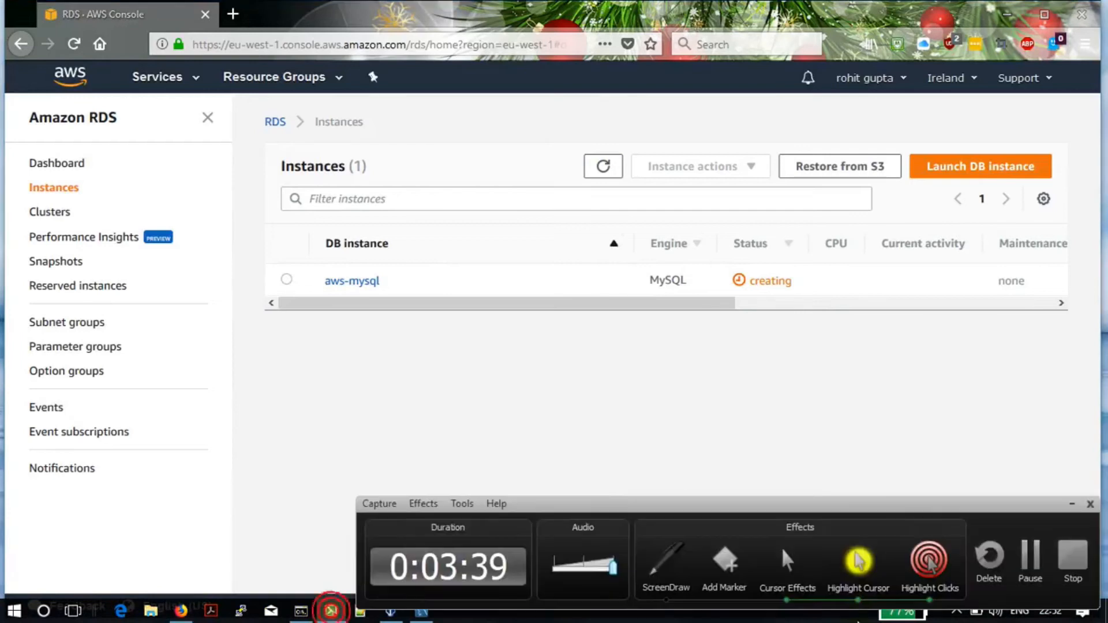
left_click(1033, 558)
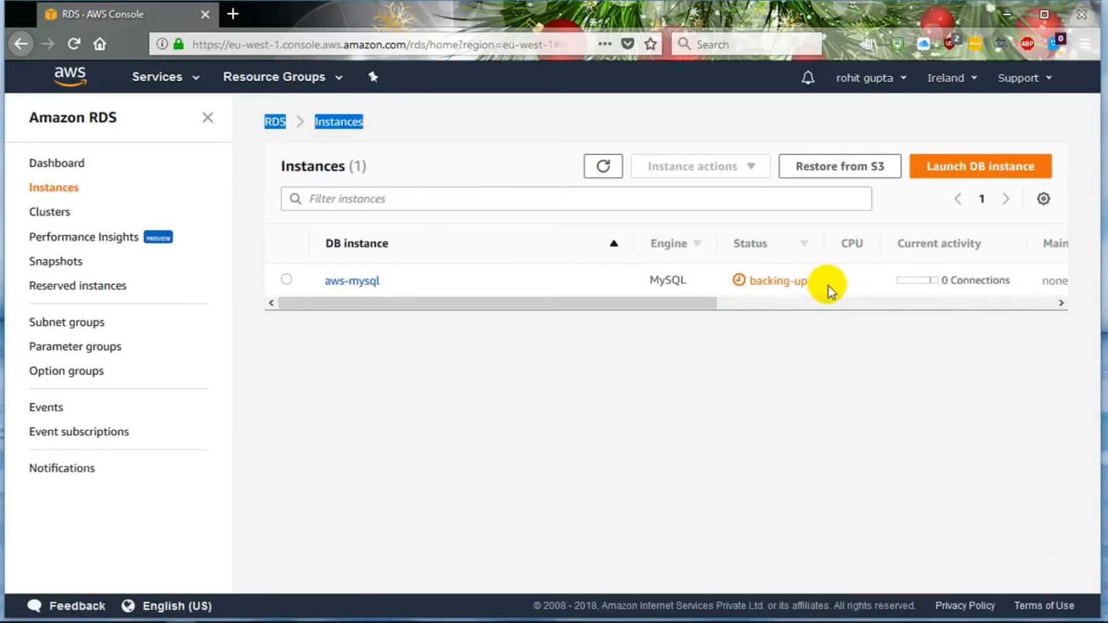
- Check the status of aws-mysql in the instance list and refresh the list again
left_click_drag(809, 282, 745, 284)
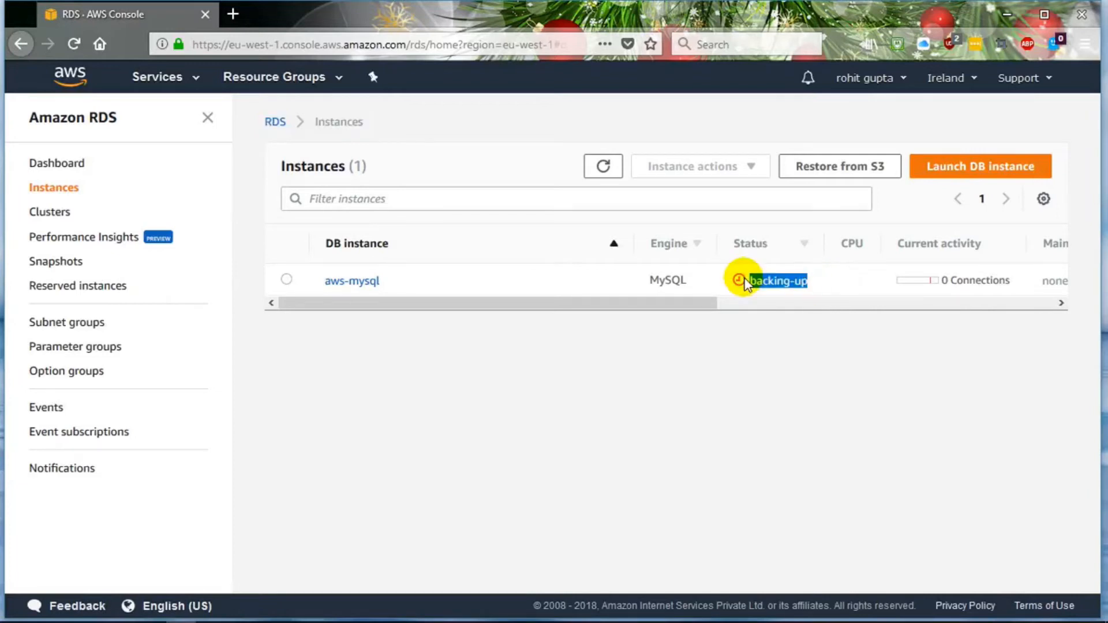
left_click(287, 281)
left_click(601, 168)
left_click(602, 168)
left_click(602, 167)
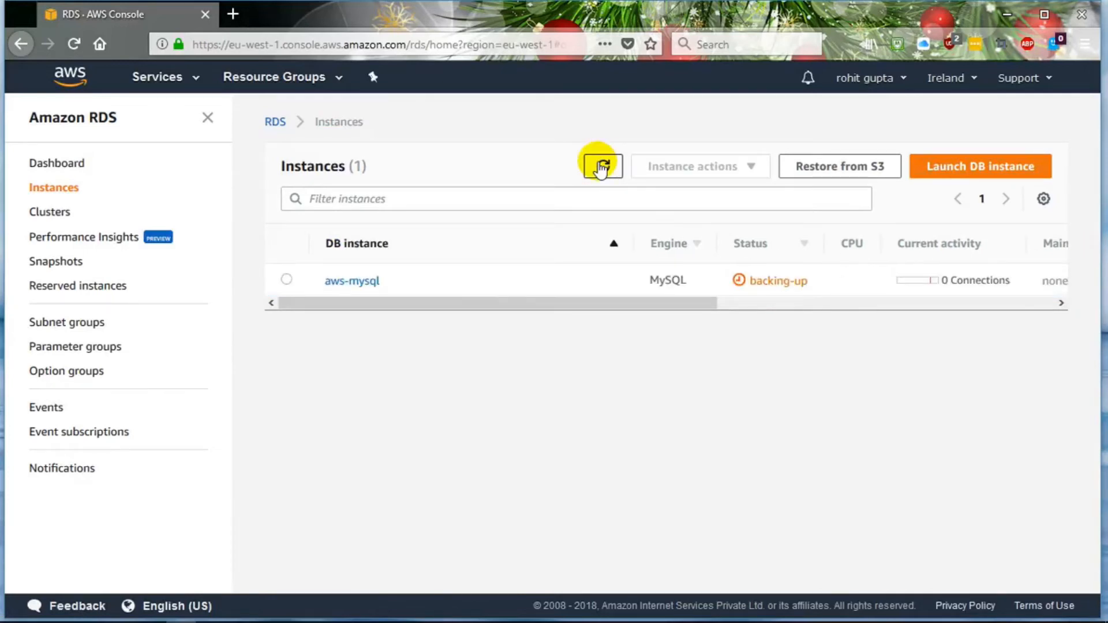
mouse_move(327, 617)
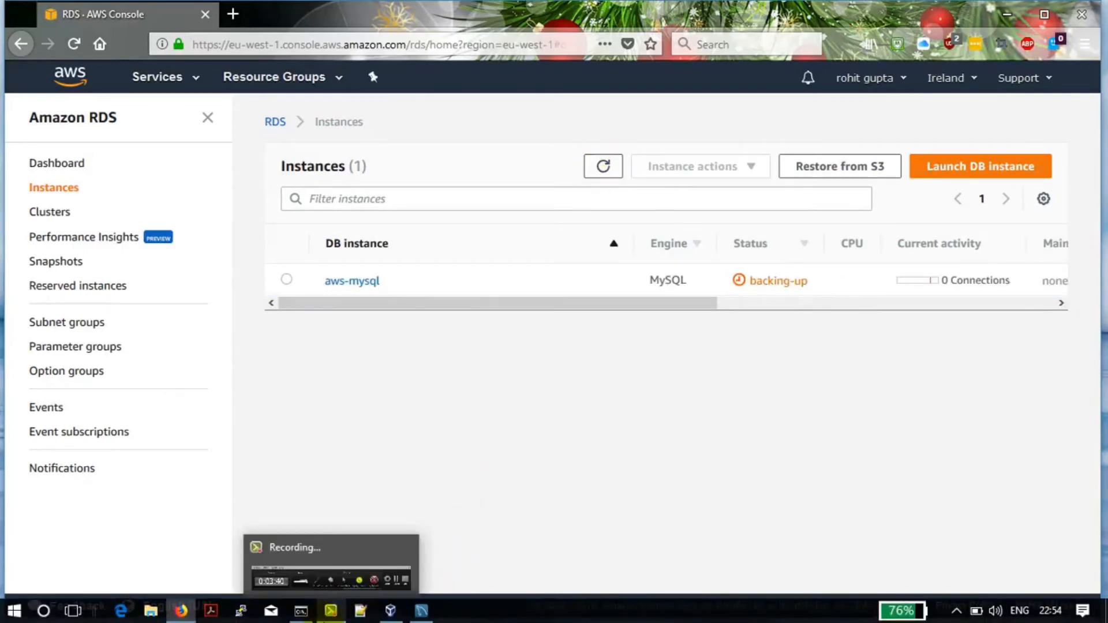
left_click(333, 615)
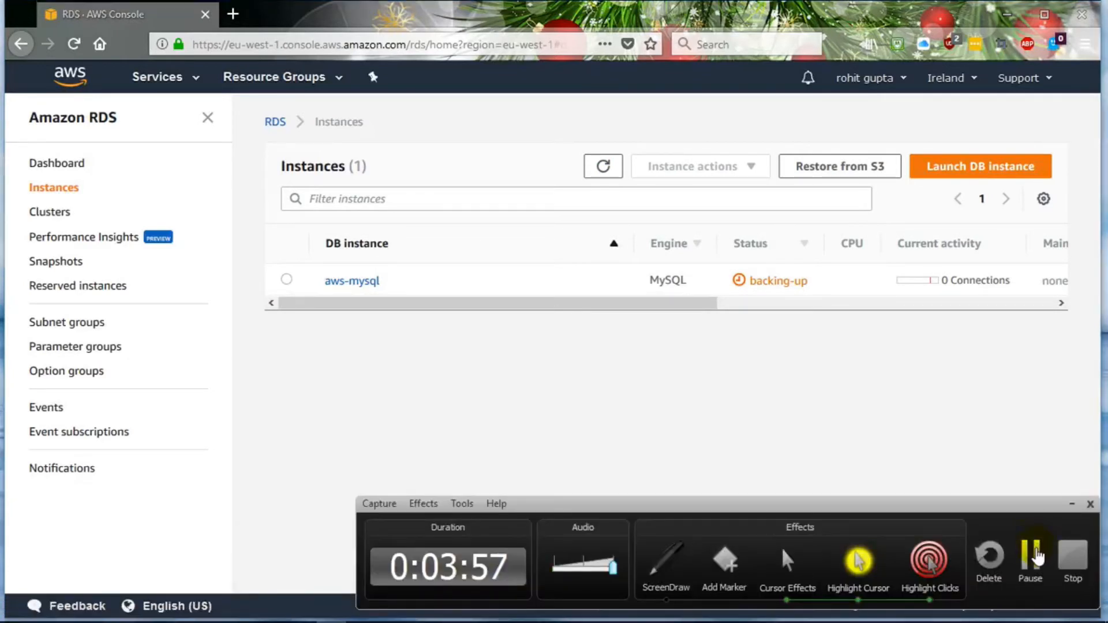
left_click(1041, 549)
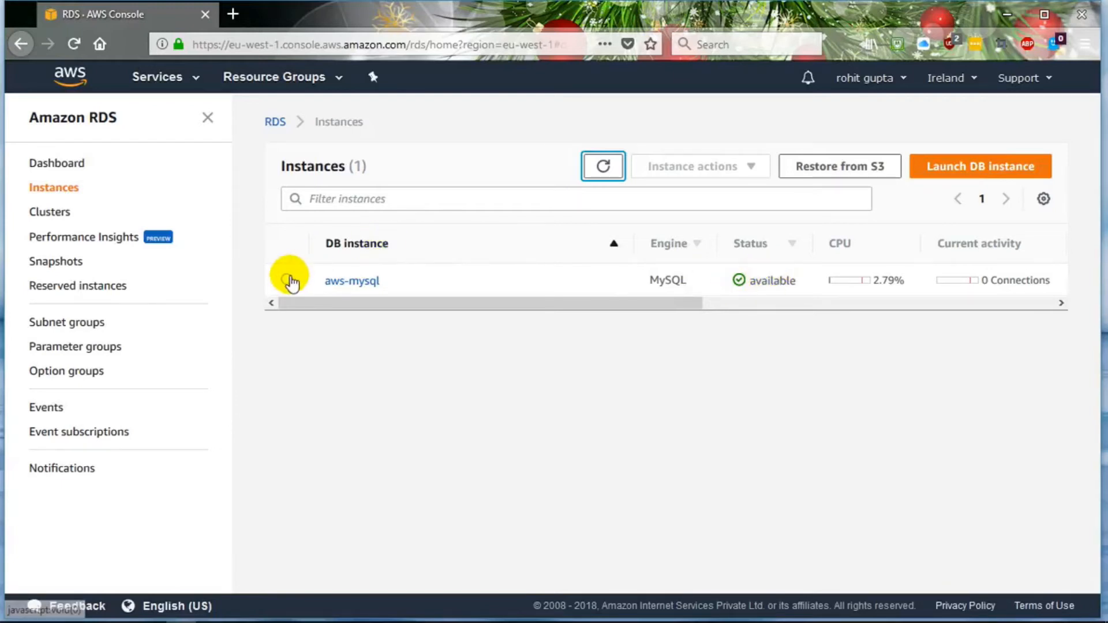
- Open the aws-mysql instance's details and copy its endpoint address from the connection section
left_click(288, 278)
left_click(332, 284)
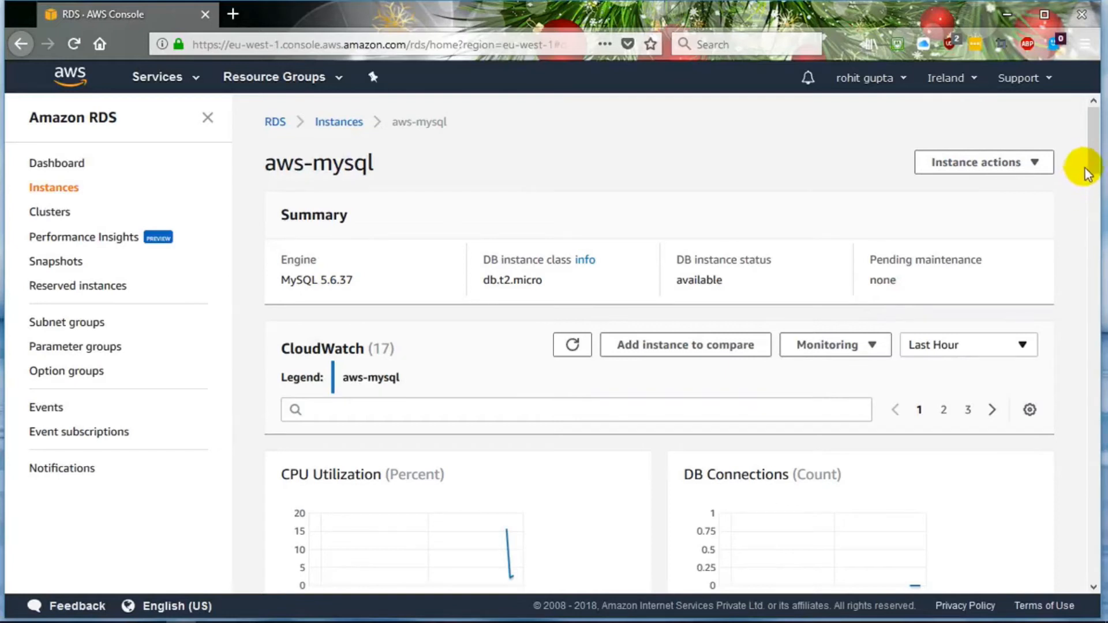
left_click_drag(1097, 165, 1098, 278)
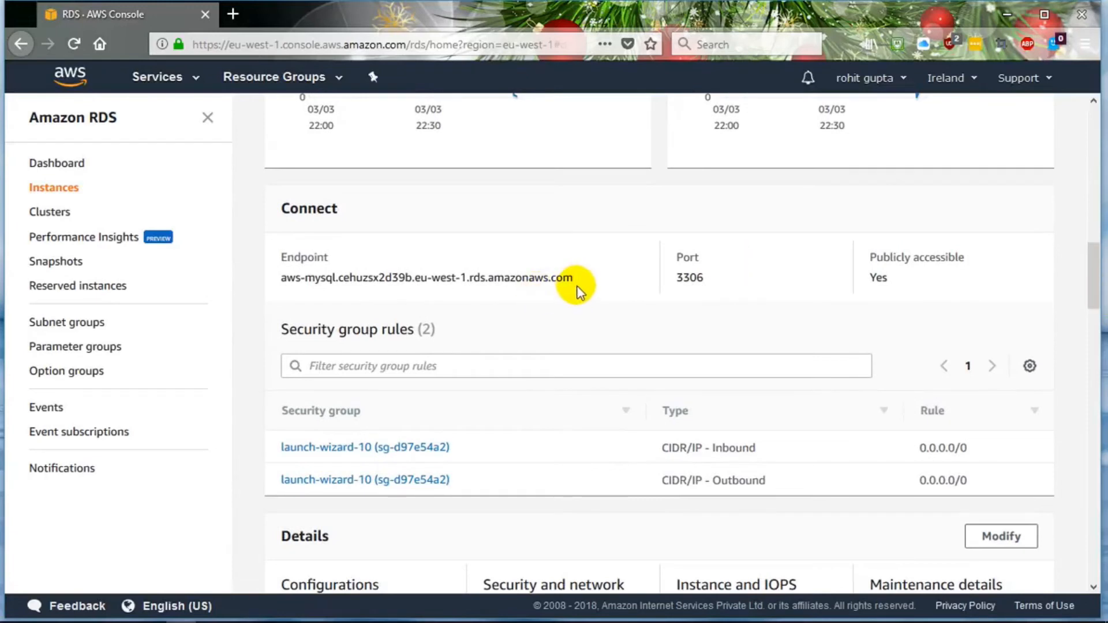
left_click_drag(578, 279, 293, 280)
right_click(293, 281)
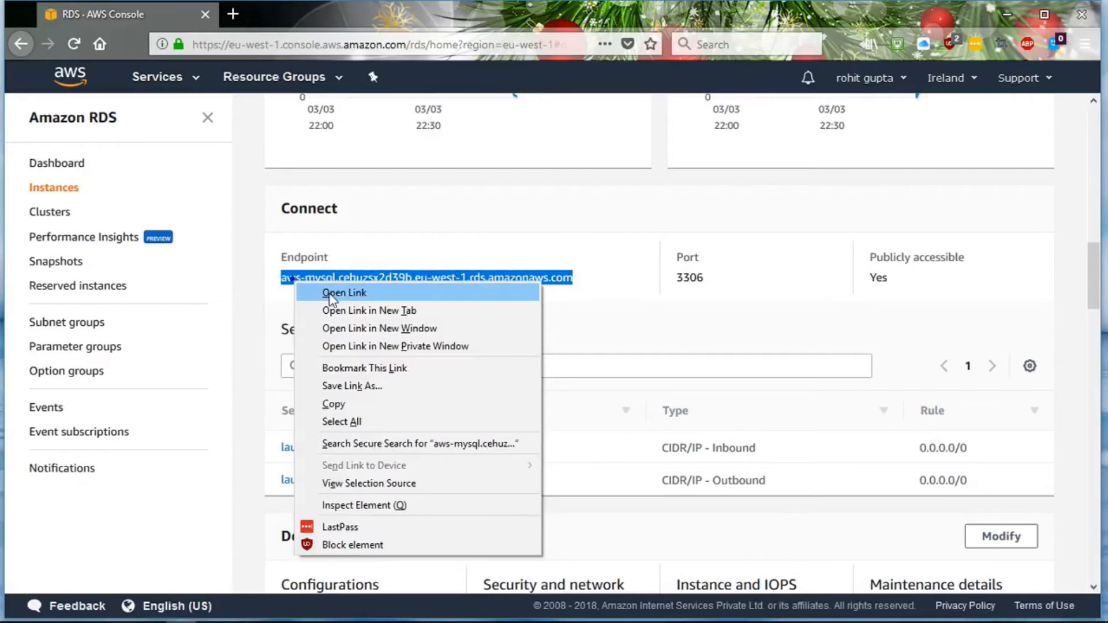
left_click(342, 409)
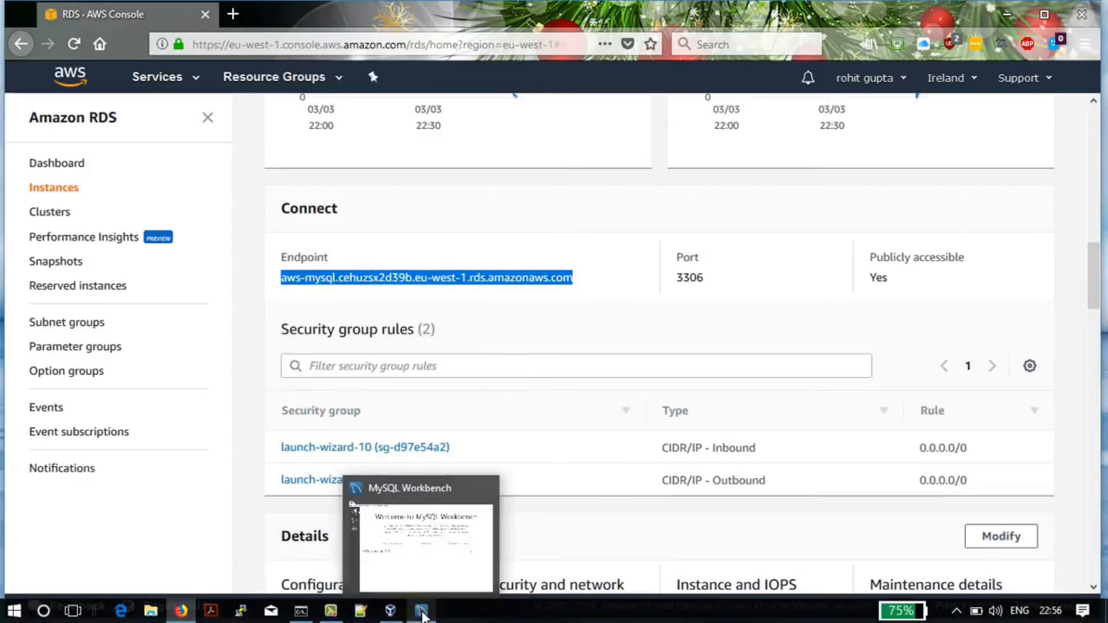
- Switch to MySQL Workbench and start a new MySQL connection named RDS
left_click(422, 611)
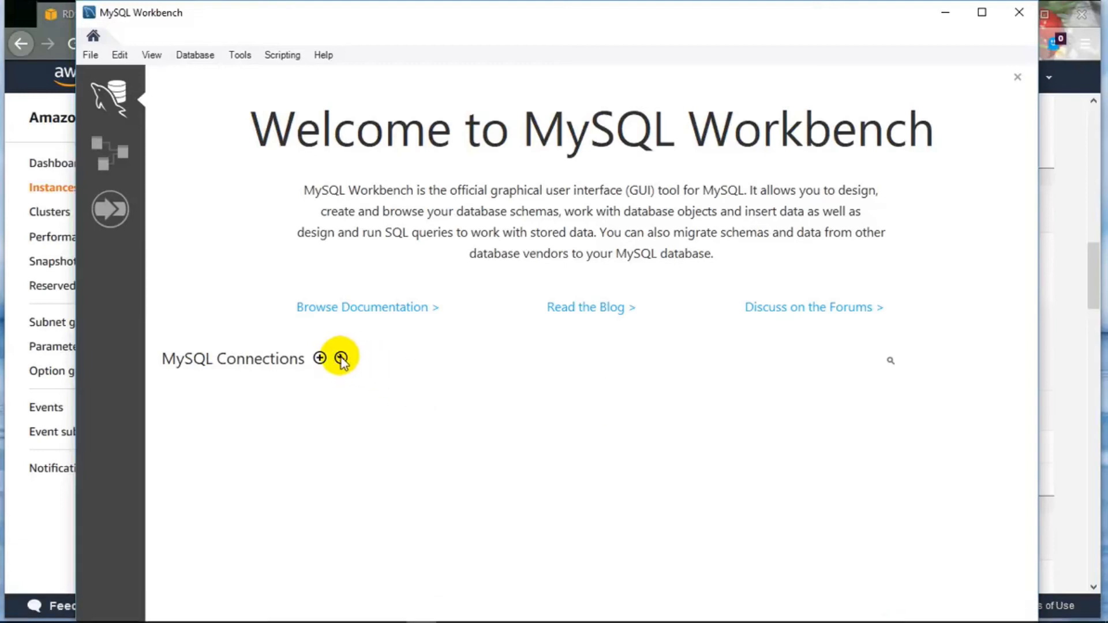
left_click(320, 359)
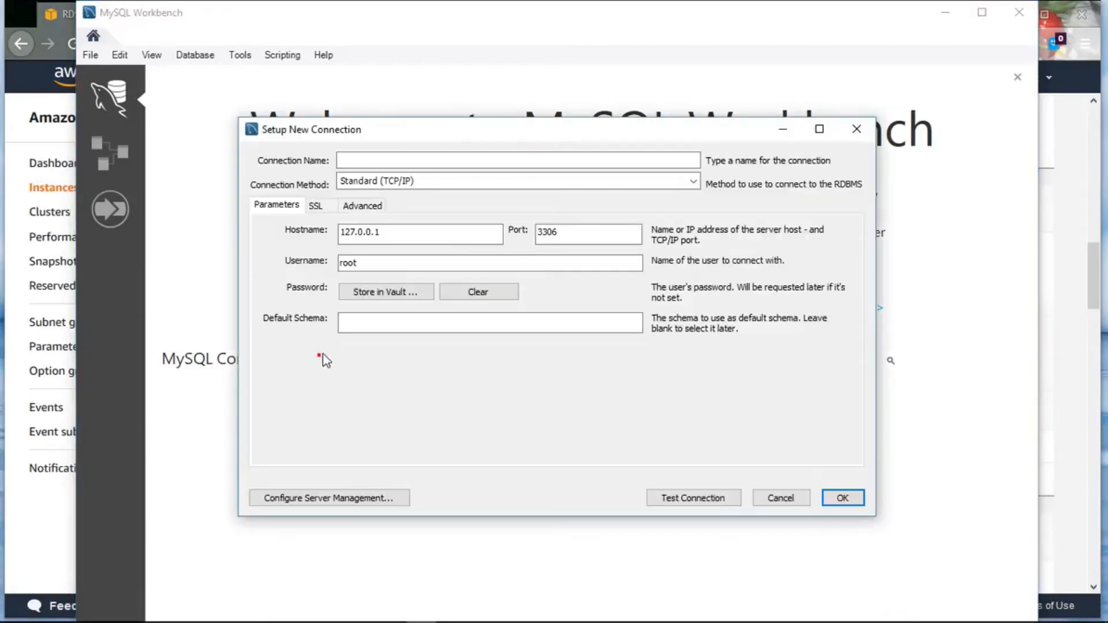
left_click(409, 229)
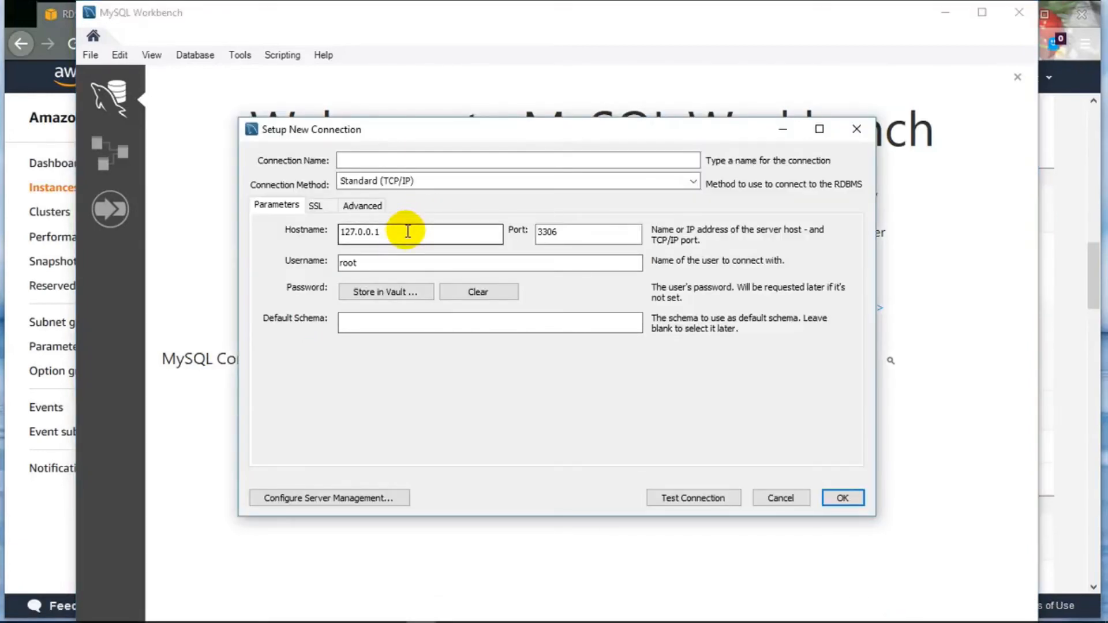
left_click(413, 160)
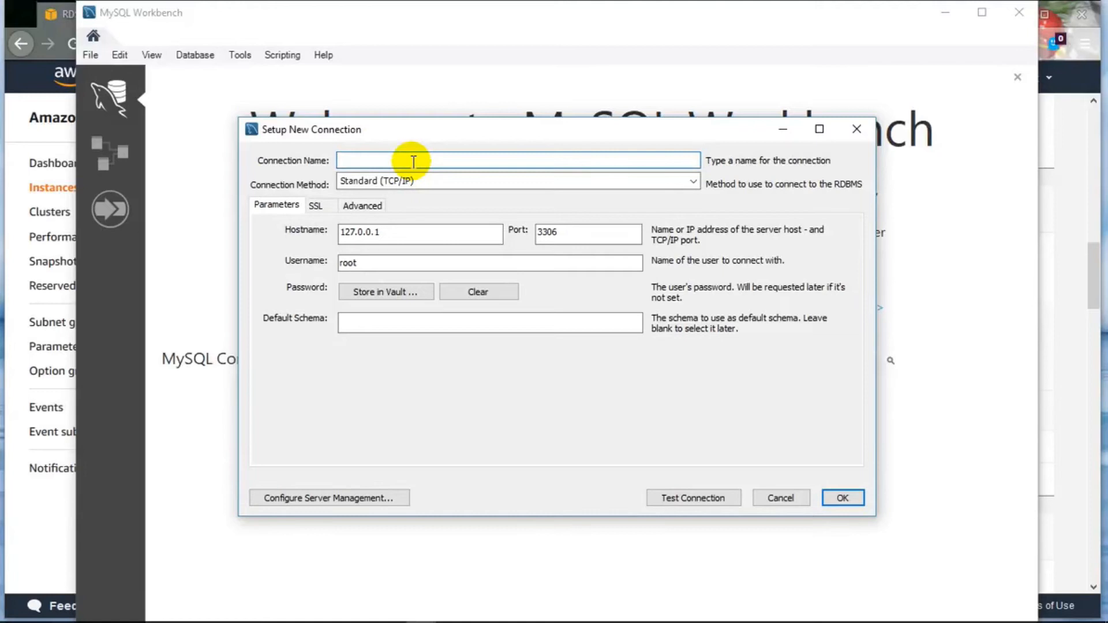
type("RDS")
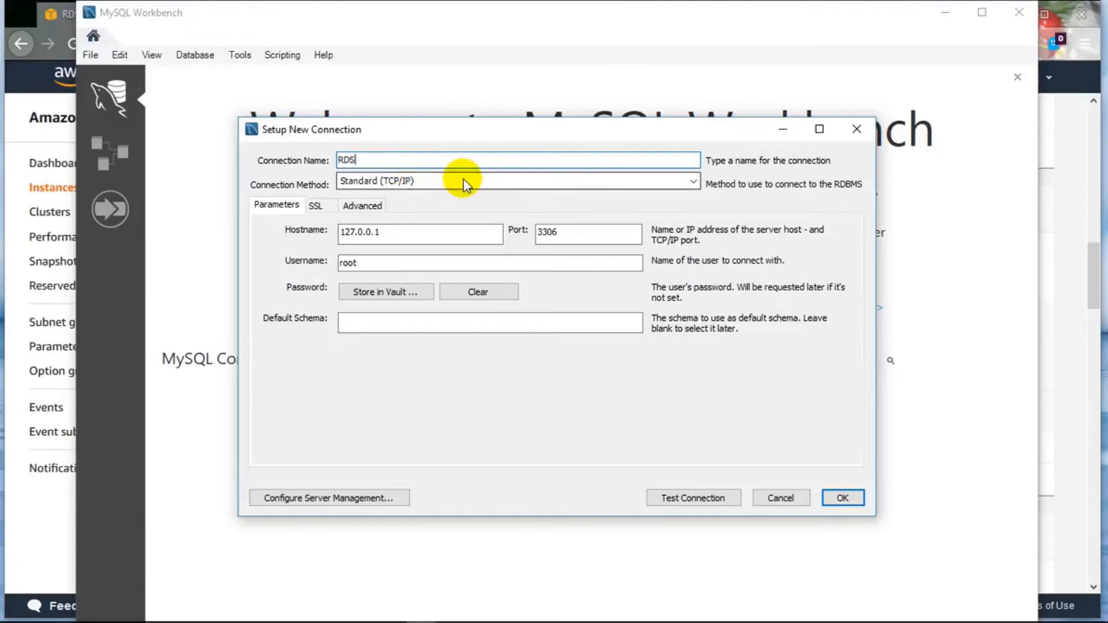
- Replace the connection's hostname with the copied RDS endpoint and set the username to aws
left_click(419, 230)
double_click(420, 229)
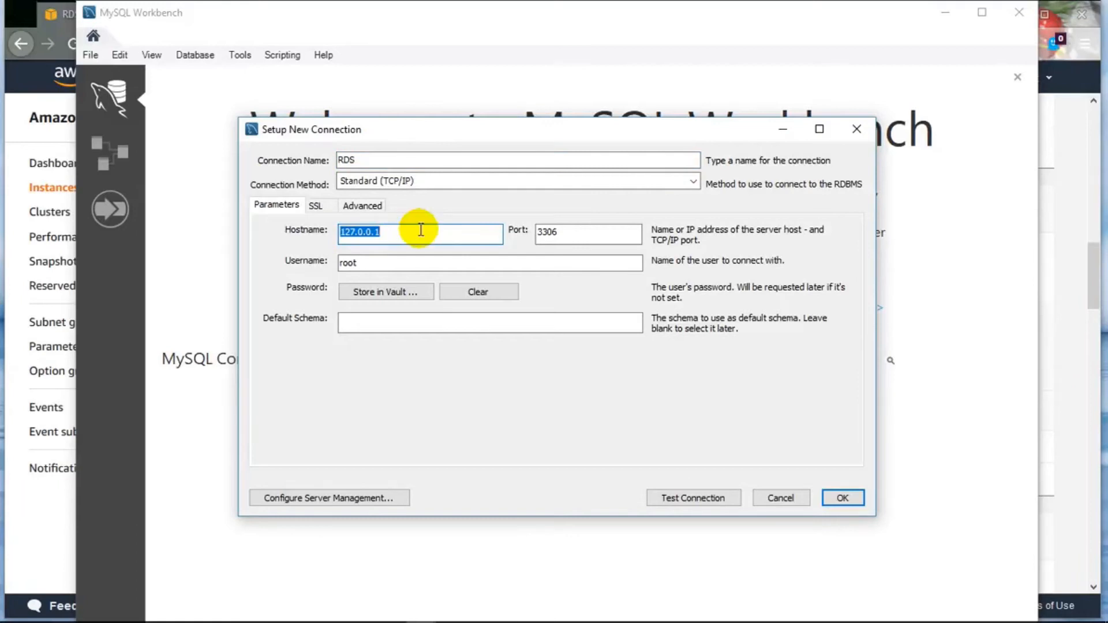
key("ctrl+v")
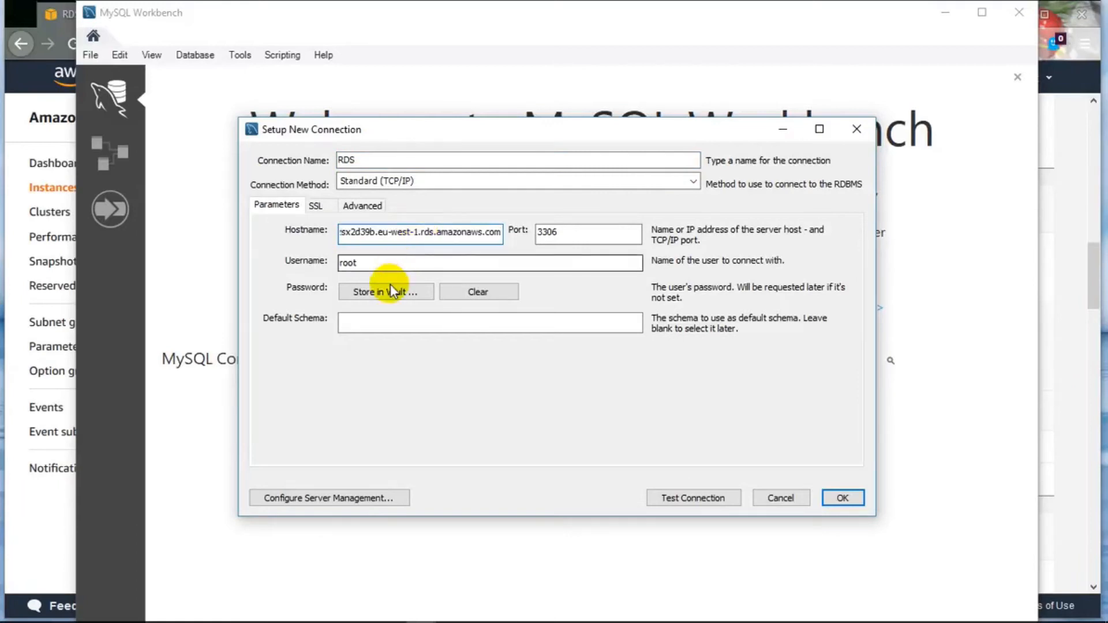
left_click(419, 263)
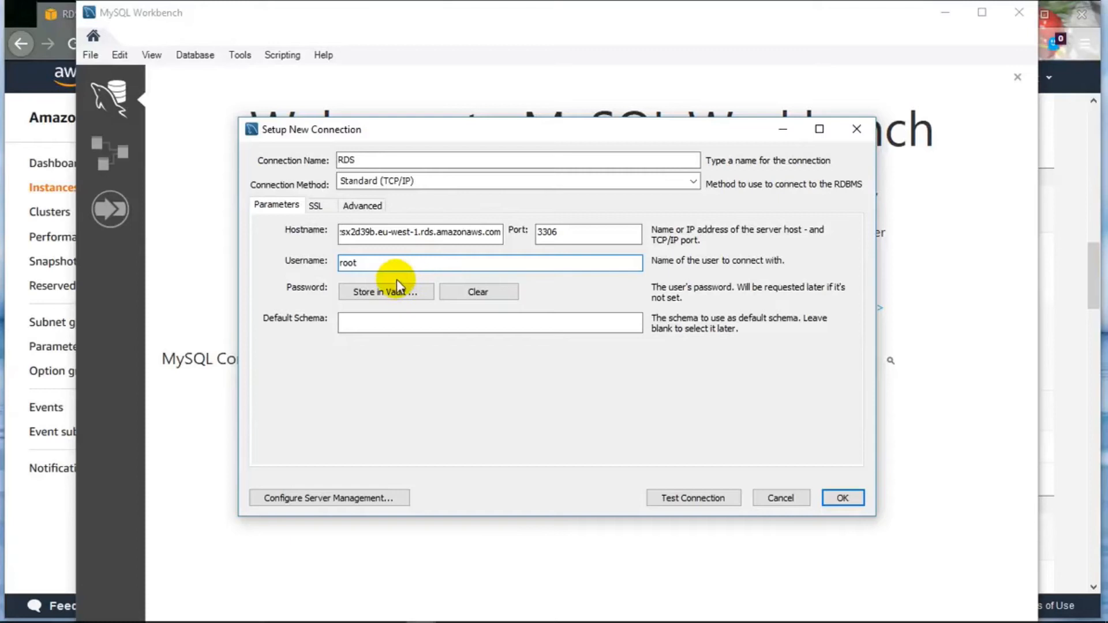
key("BackSpace")
key("BackSpace")
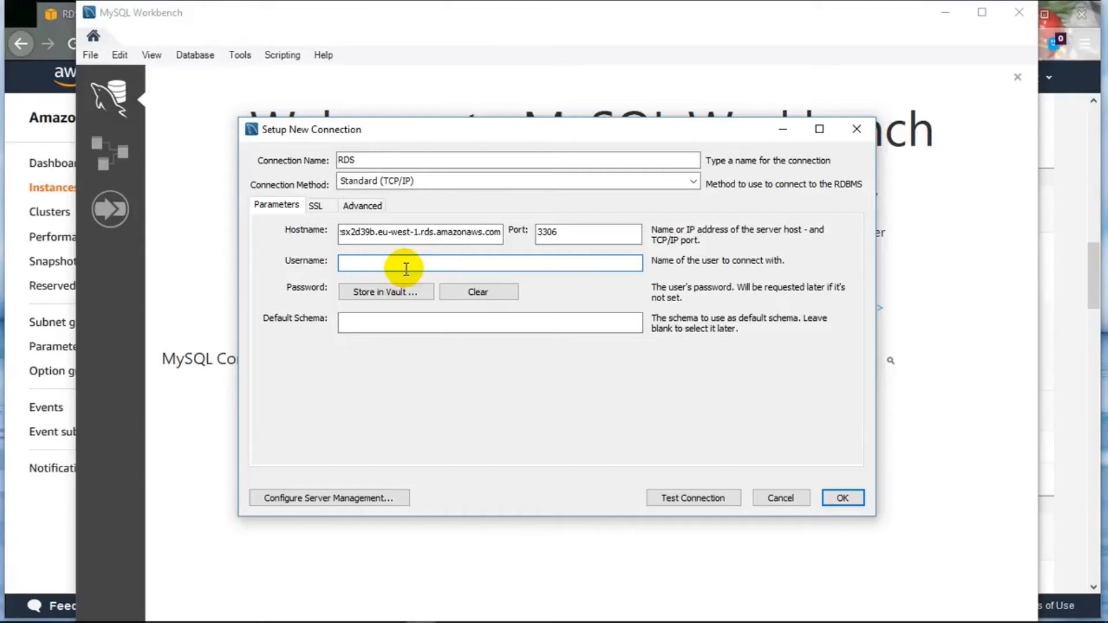
type("aw")
- Store the database user's password in the vault for the new connection
left_click(375, 292)
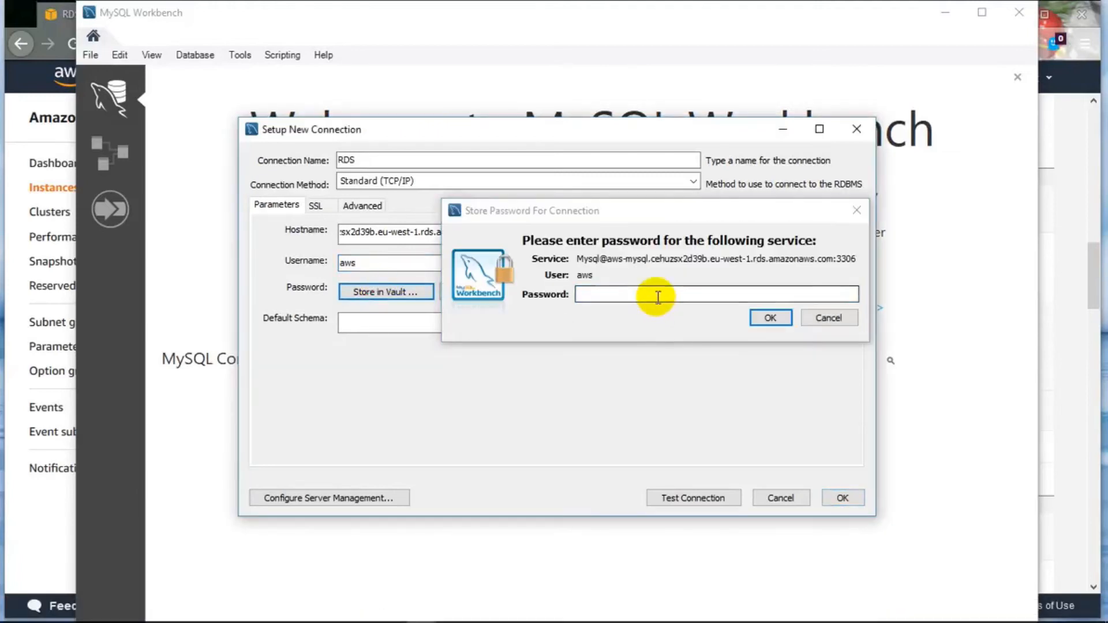
left_click(656, 297)
type("*********")
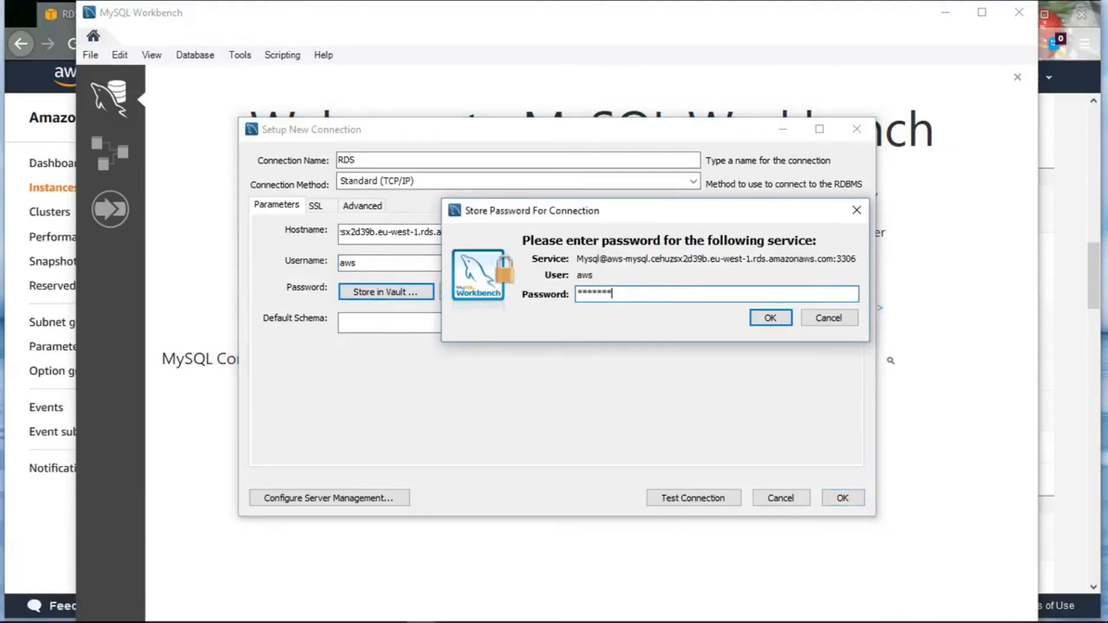
left_click(780, 315)
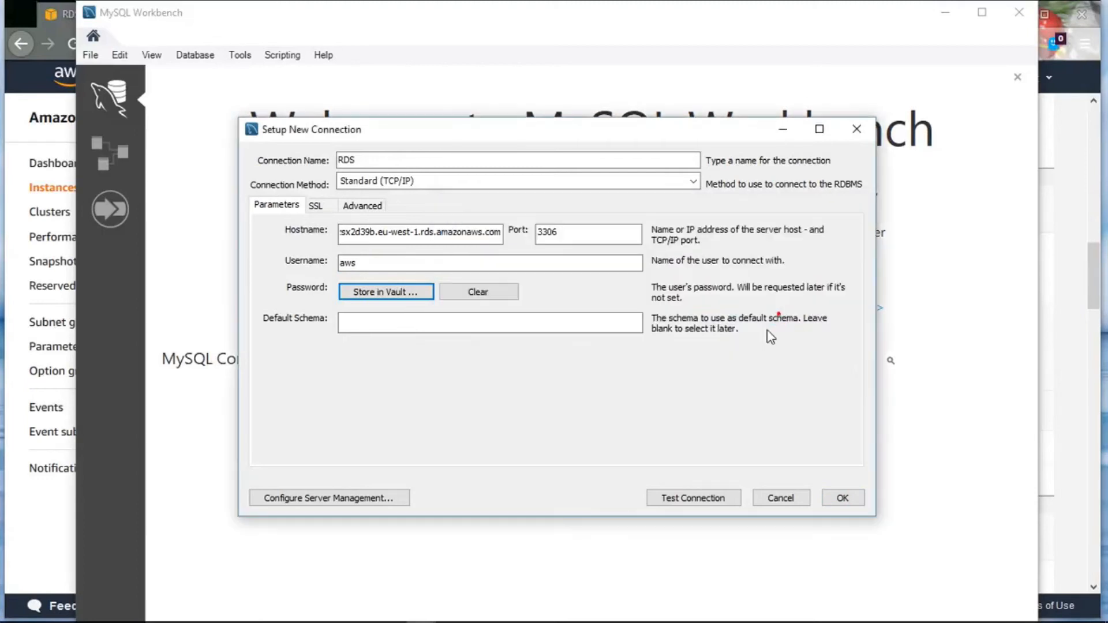
- Test the RDS connection with the entered parameters, review the connection information and dismiss it
left_click(697, 498)
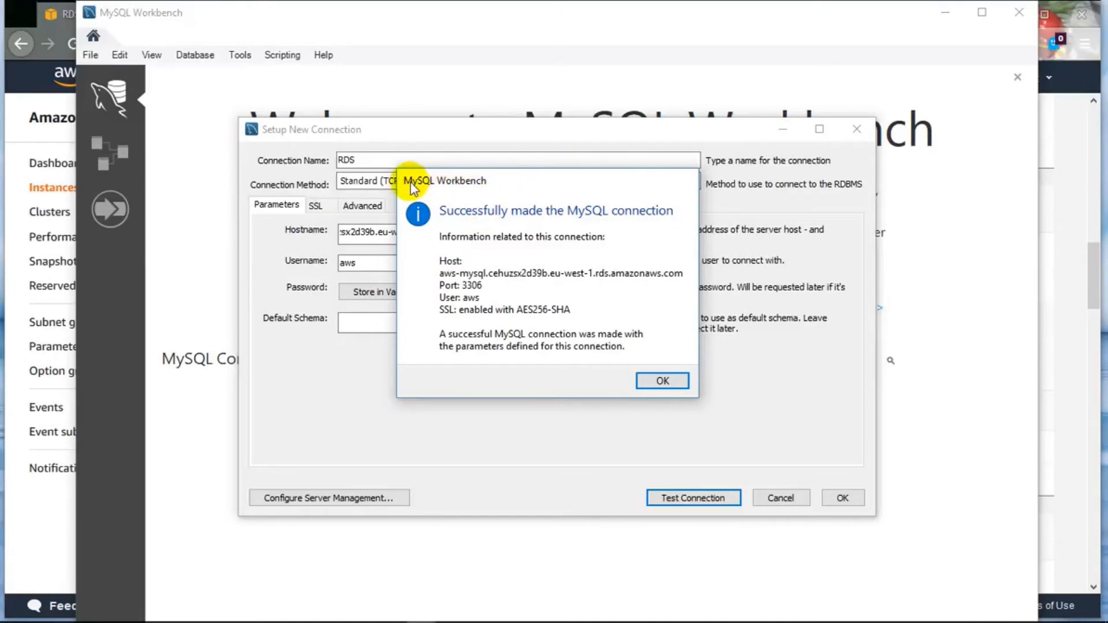
left_click_drag(408, 182, 458, 183)
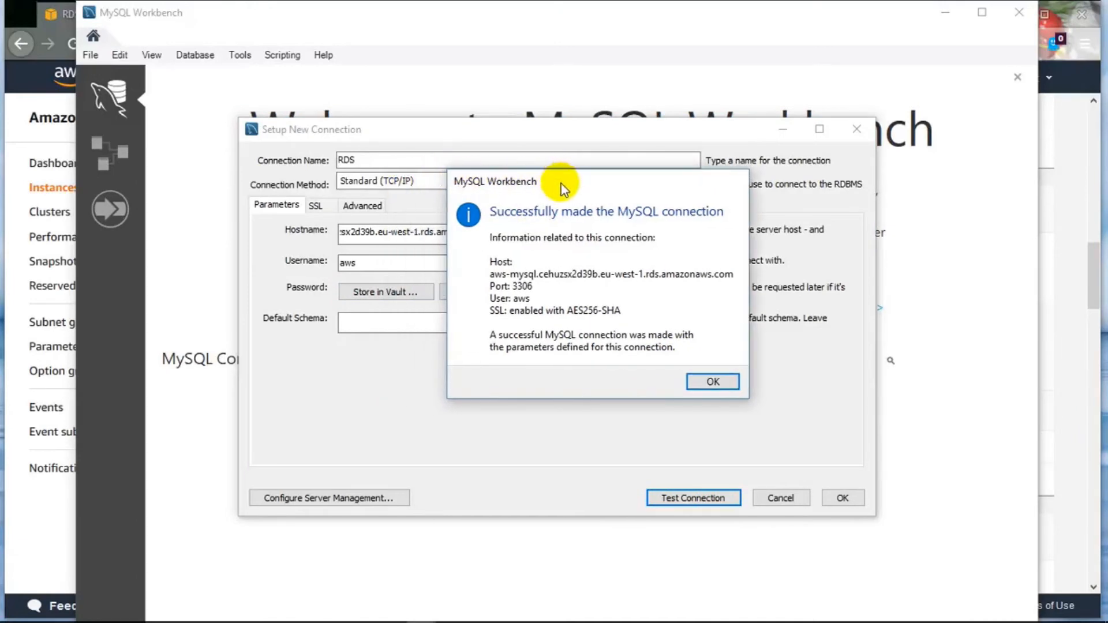
left_click_drag(563, 188, 391, 152)
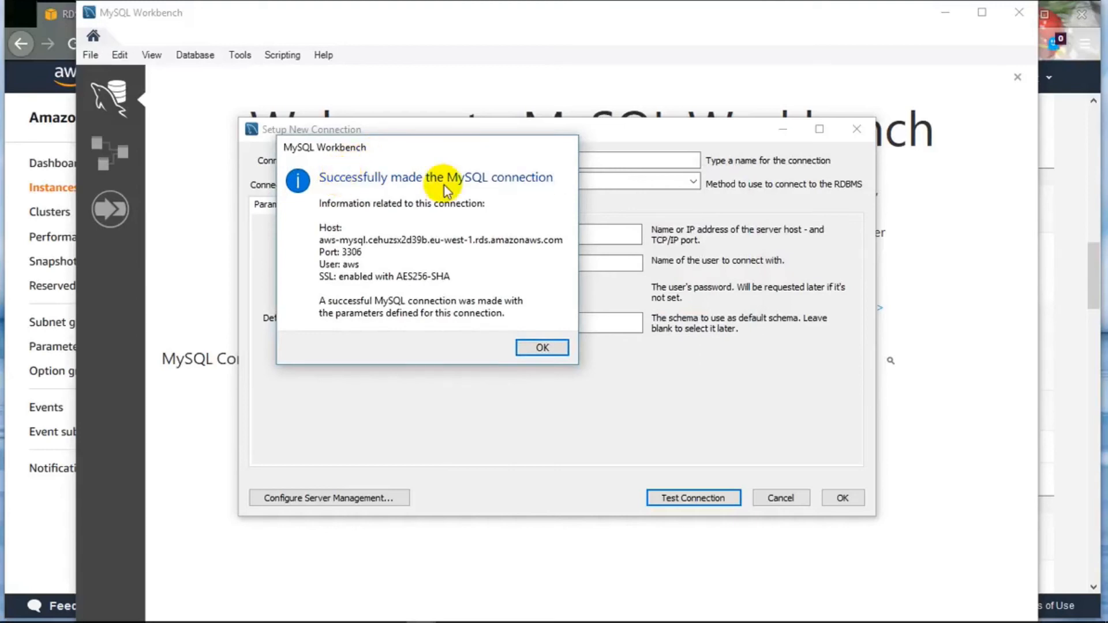
left_click(528, 347)
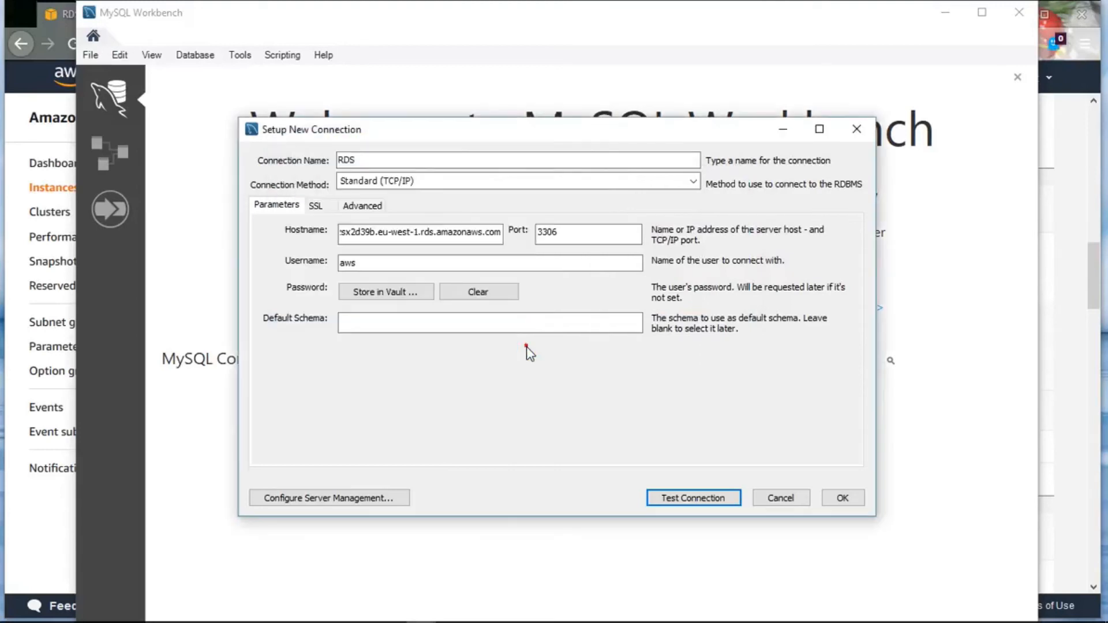
- Save the RDS connection, open it and place the cursor in its empty query editor
left_click(831, 498)
left_click(304, 430)
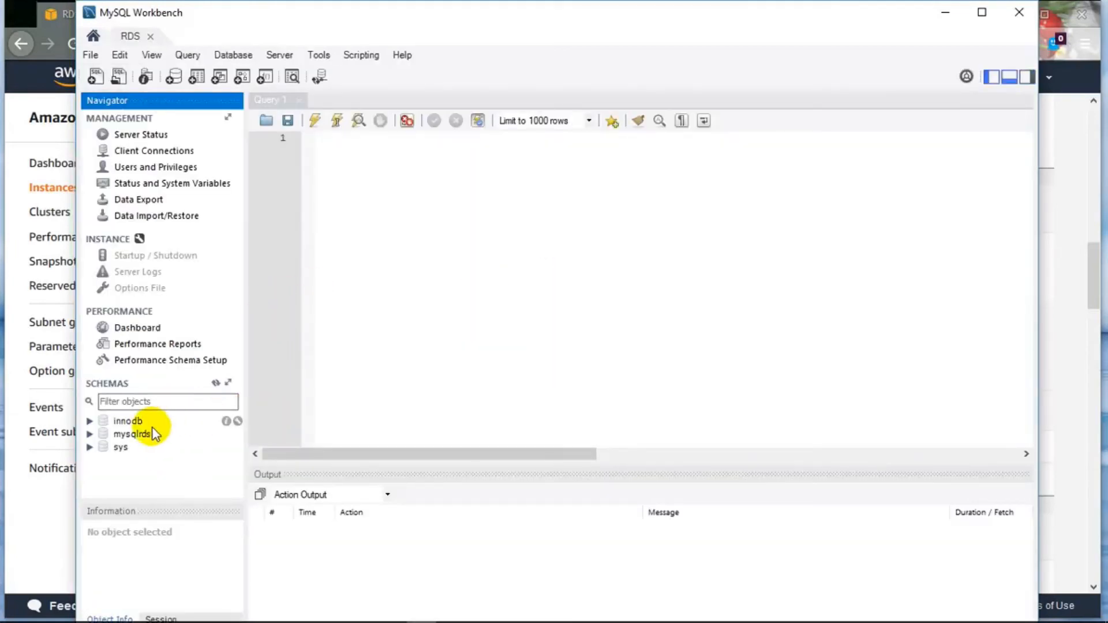
left_click(524, 236)
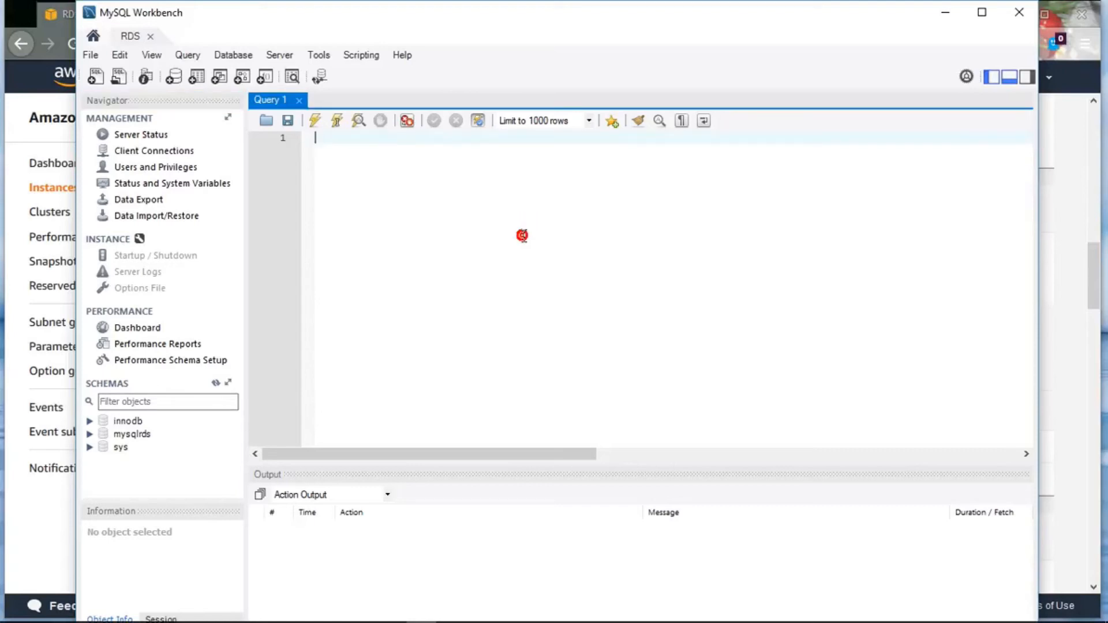
- Run the query "show databases" and look through the returned database names
type("show")
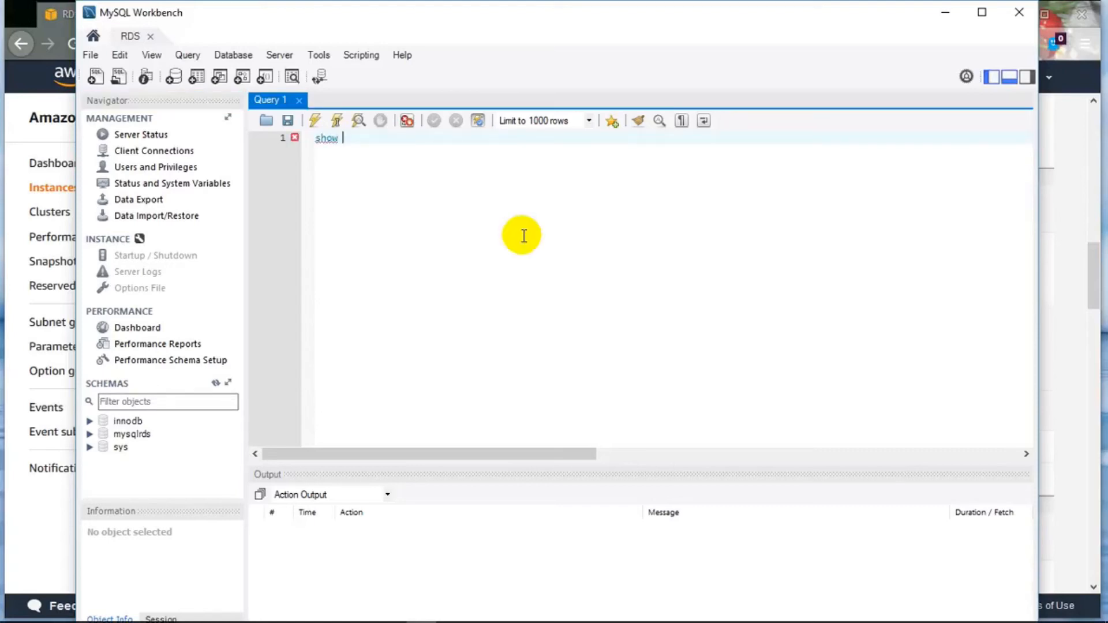
type(" databases")
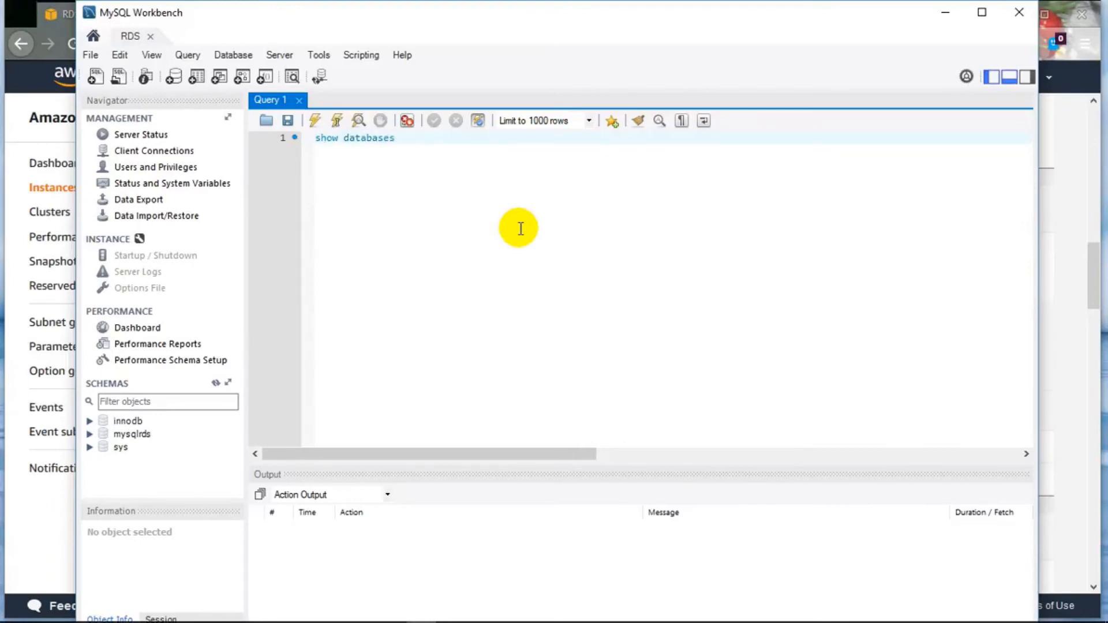
key("ctrl+a")
key("ctrl+Return")
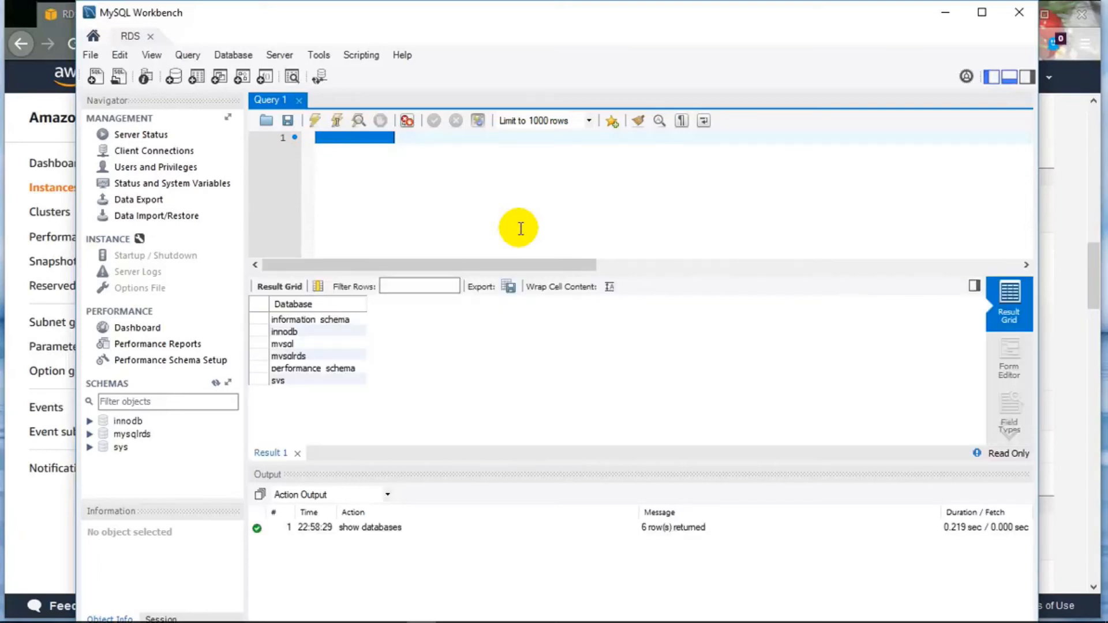
left_click(351, 319)
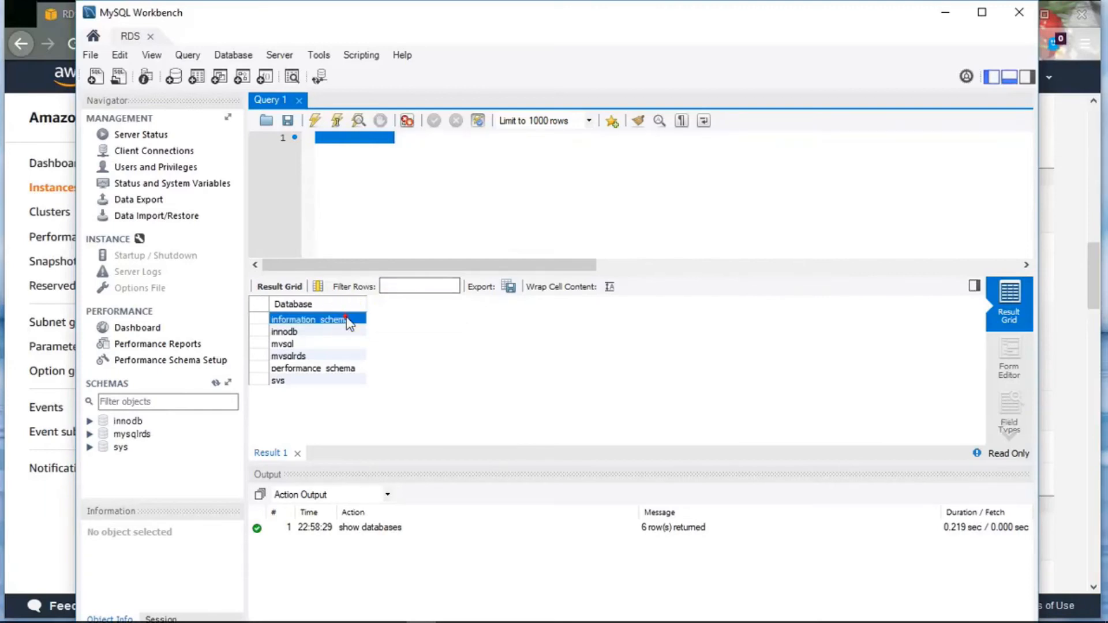
left_click(315, 341)
left_click(311, 347)
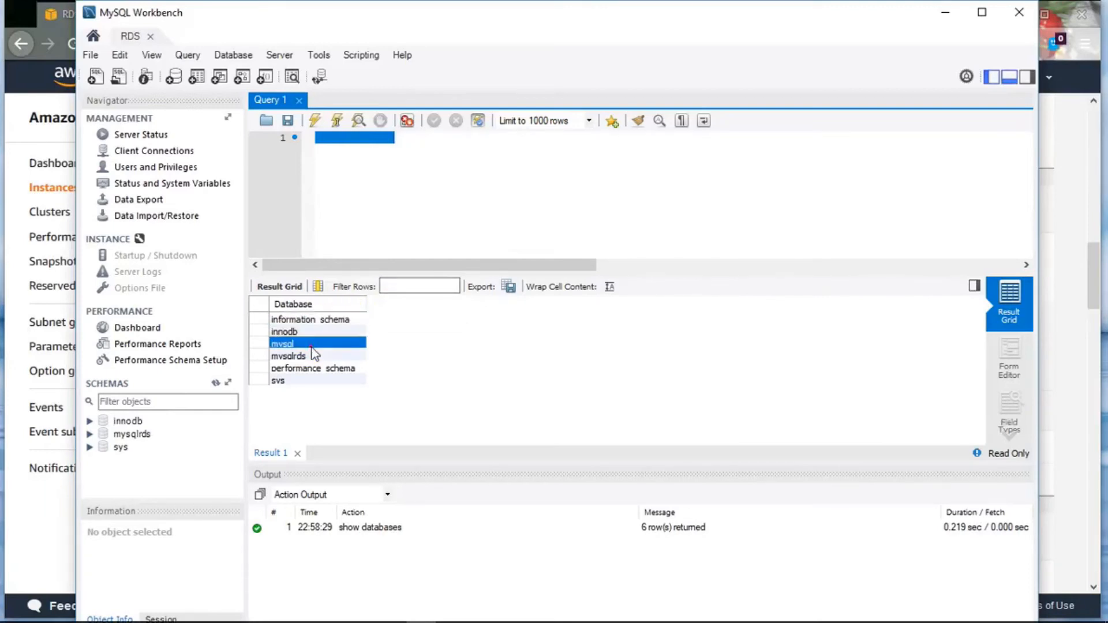
left_click(311, 358)
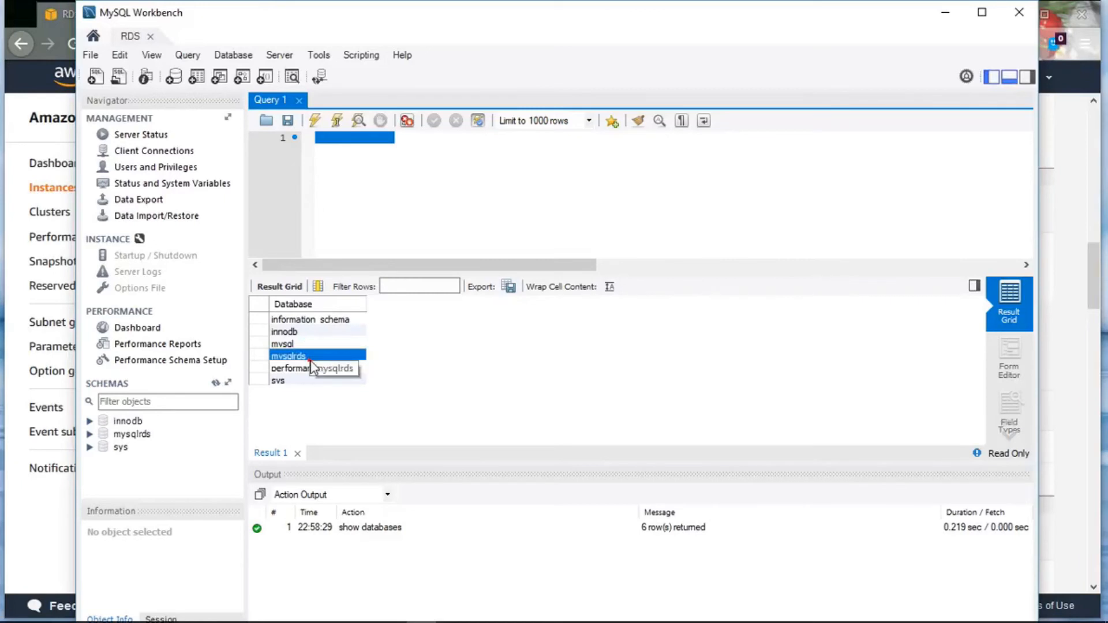
left_click(303, 358)
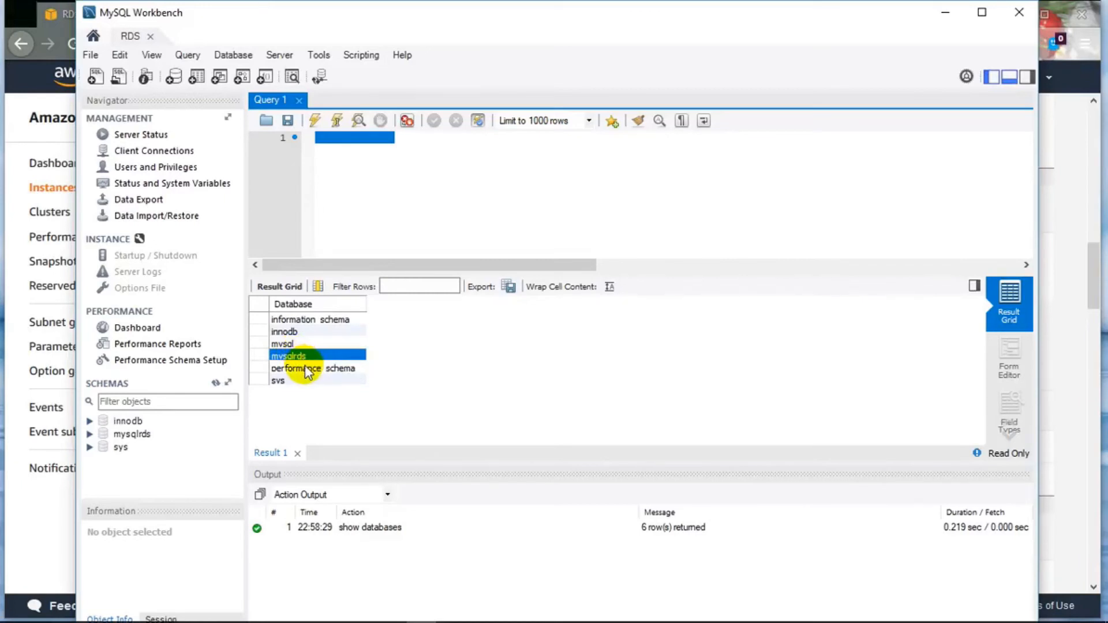
left_click(306, 369)
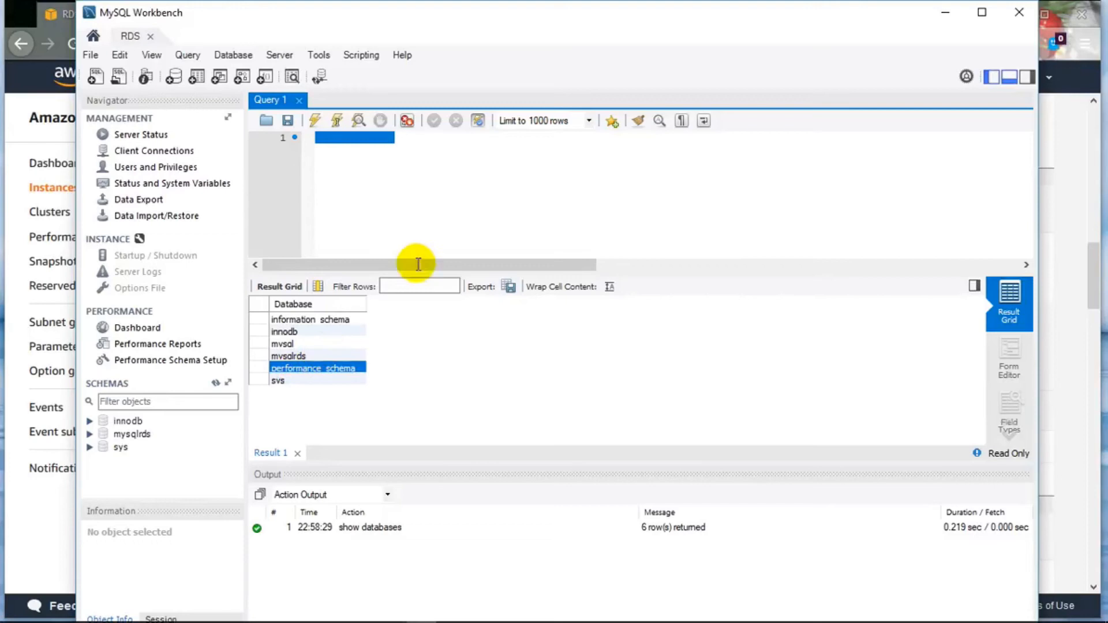
- Replace the query with "use mysqlrds" and execute it to make mysqlrds the active database
left_click(443, 241)
key("ctrl+a")
type("use ")
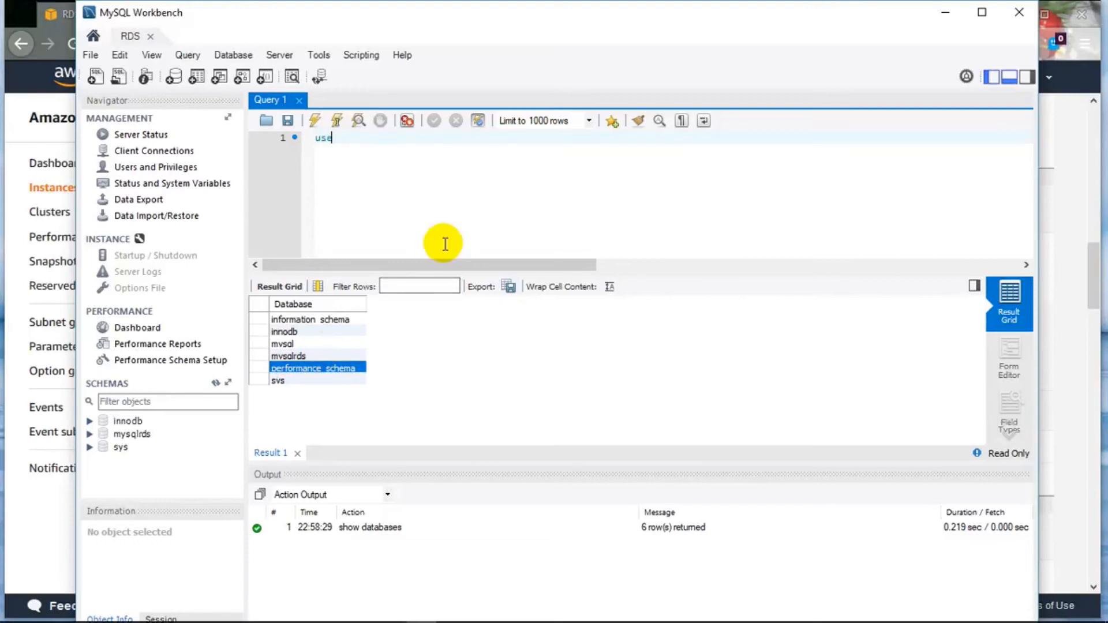
type("mysqlrds")
key("Return")
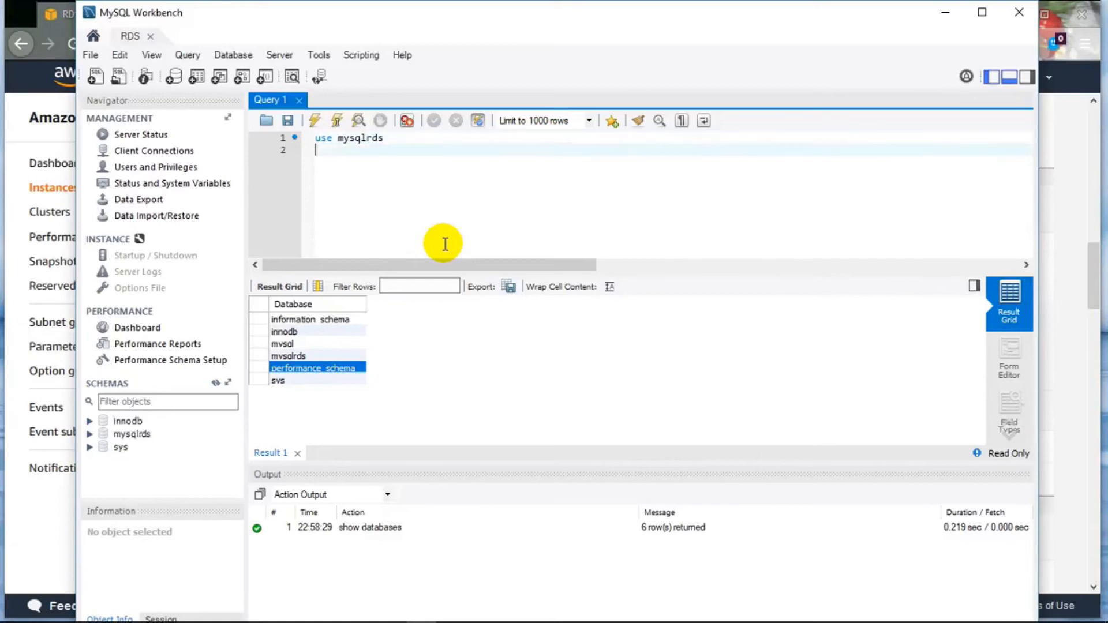
key("Up")
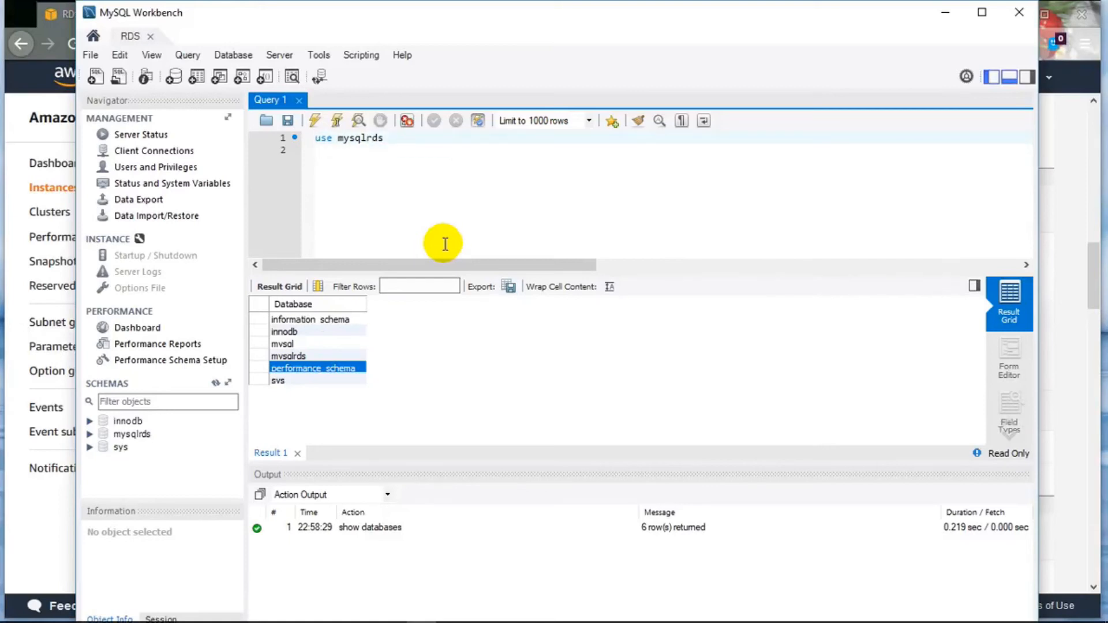
key("ctrl+Return")
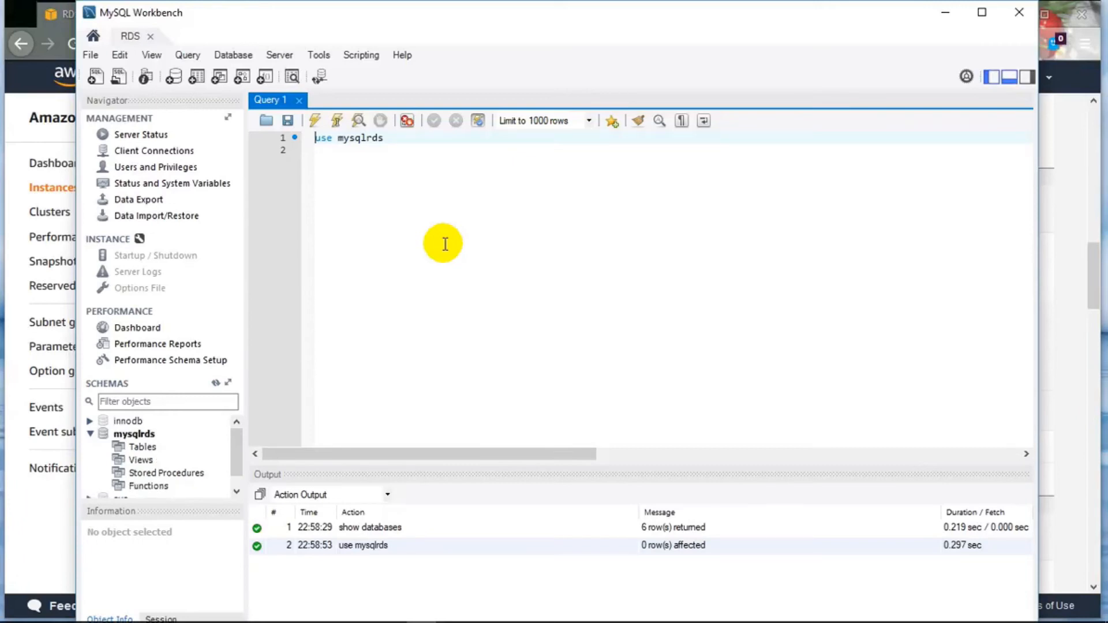
- Replace the statement with "select database()", execute it and check which database is active
key("shift+End")
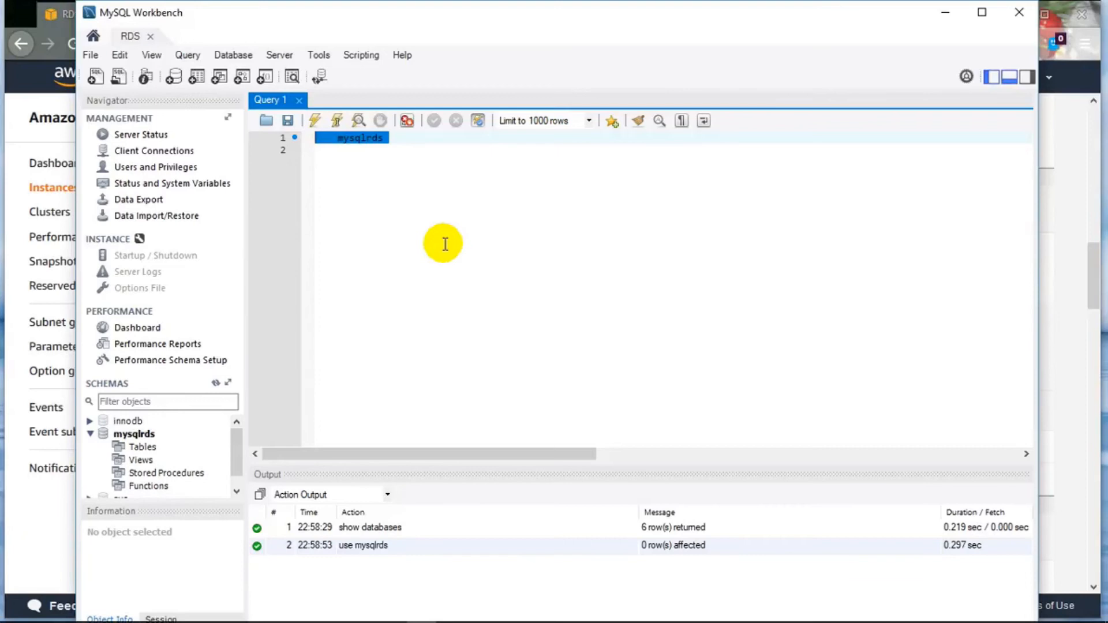
type("select database")
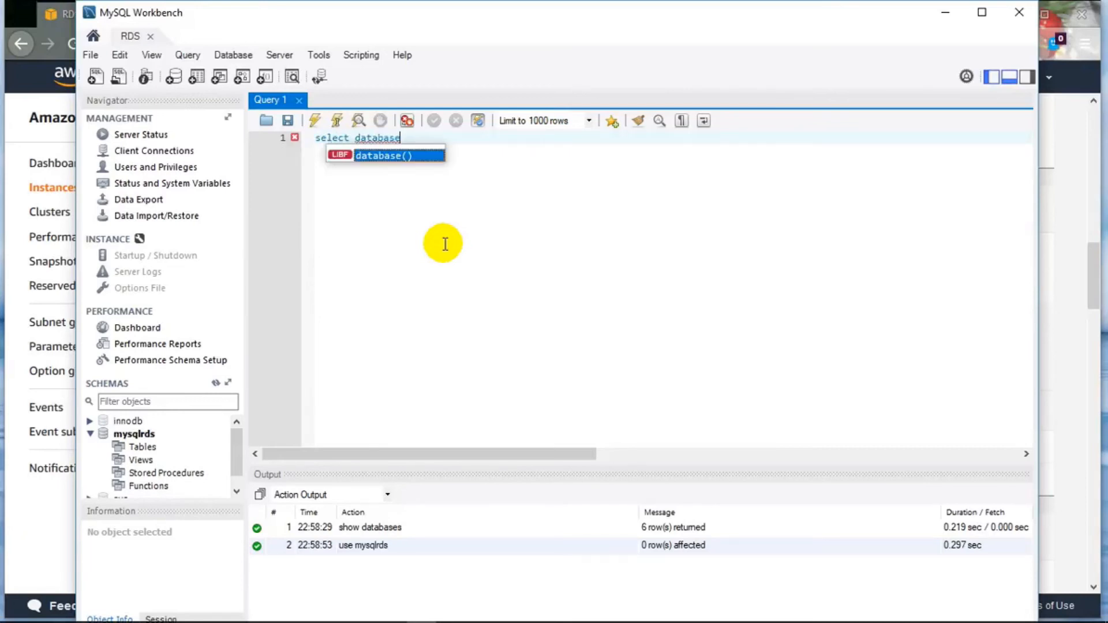
key("Return")
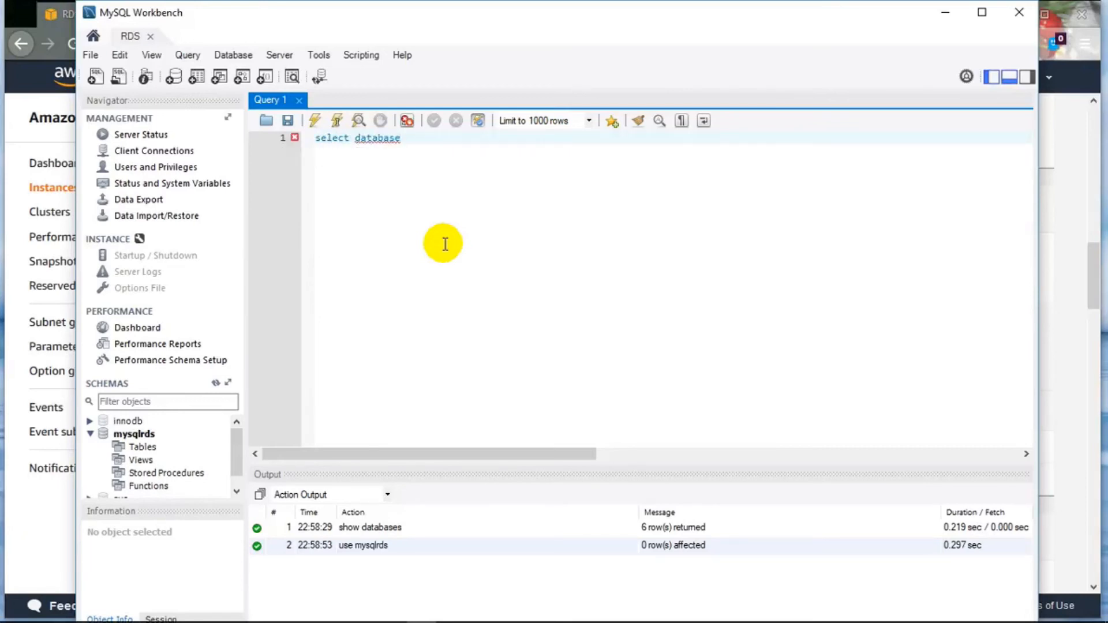
key("ctrl+a")
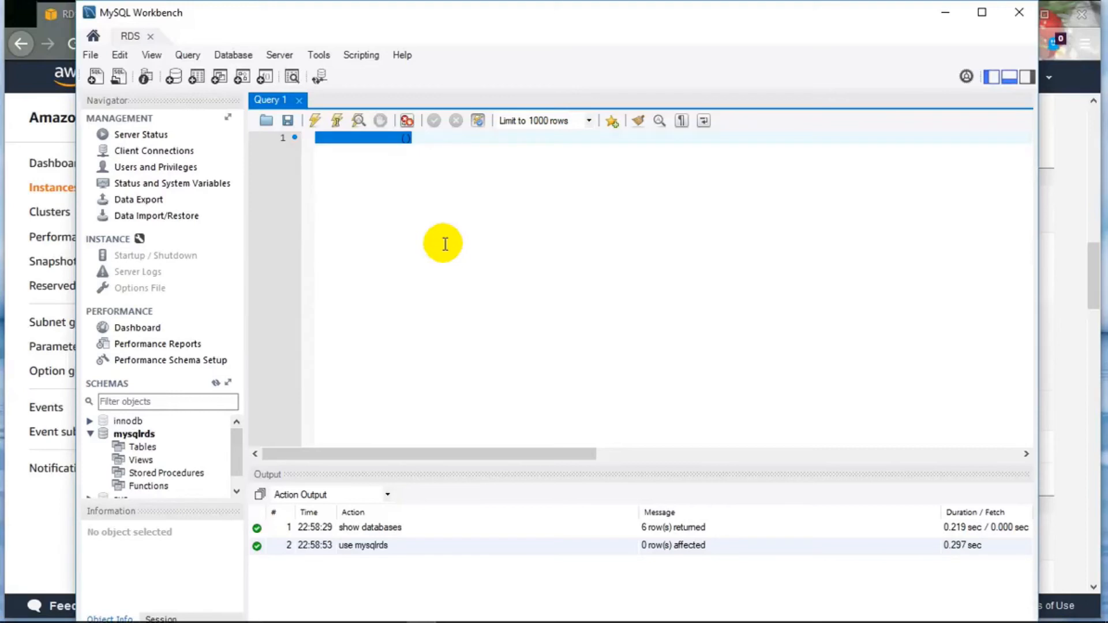
key("ctrl+Return")
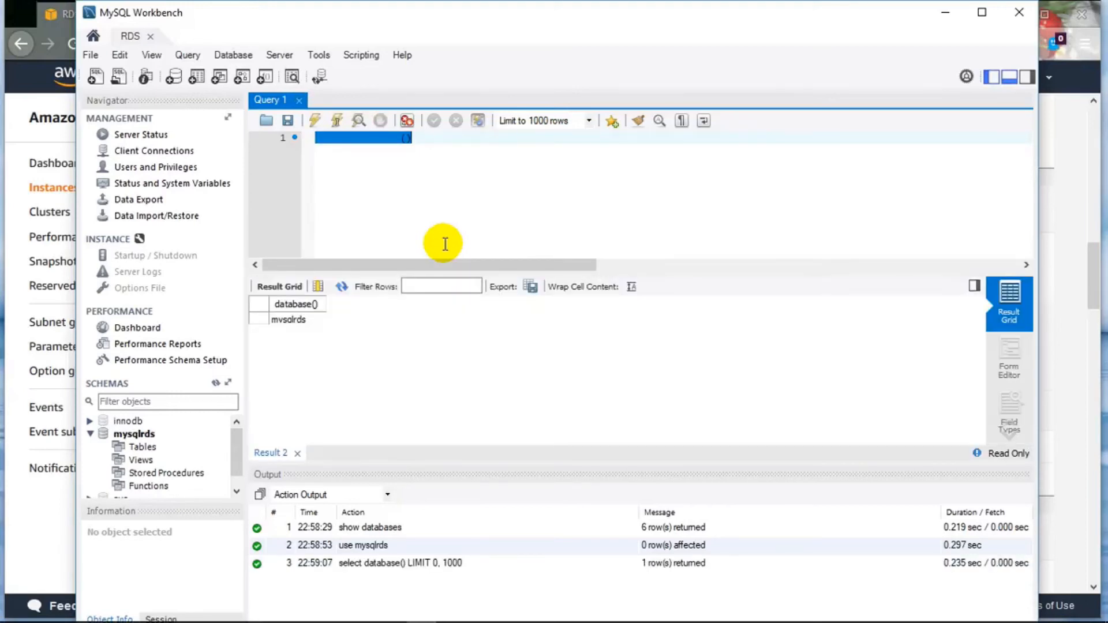
left_click(277, 322)
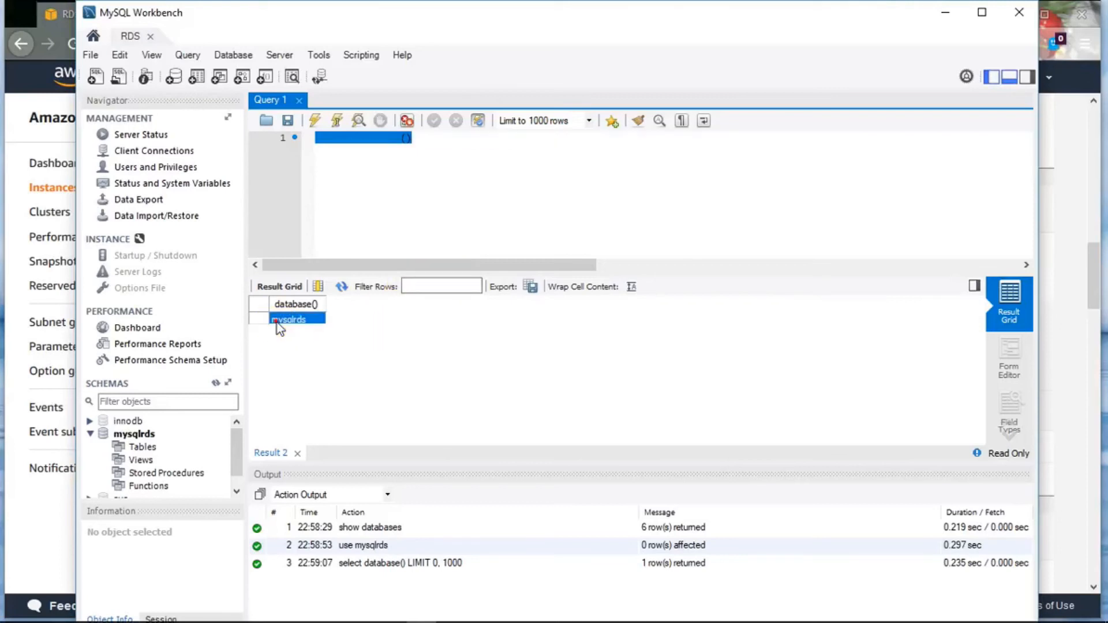
- Clear the editor and run "show tables" to list the tables in the active database
left_click(415, 170)
key("ctrl+a")
key("BackSpace")
type("s")
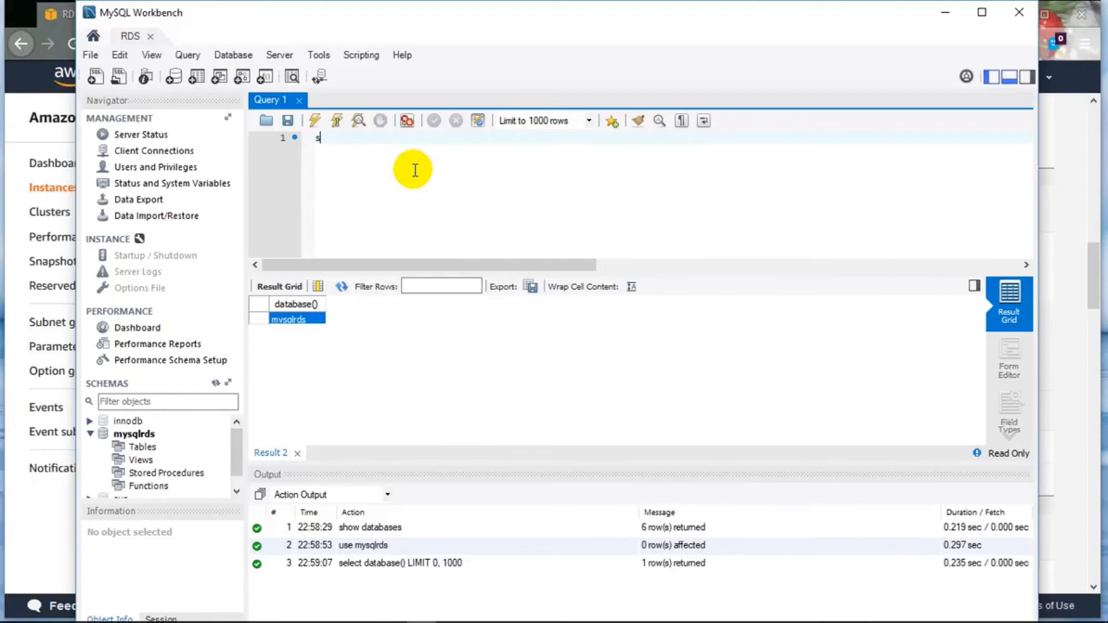
type("how tables")
key("ctrl+a")
key("ctrl+Return")
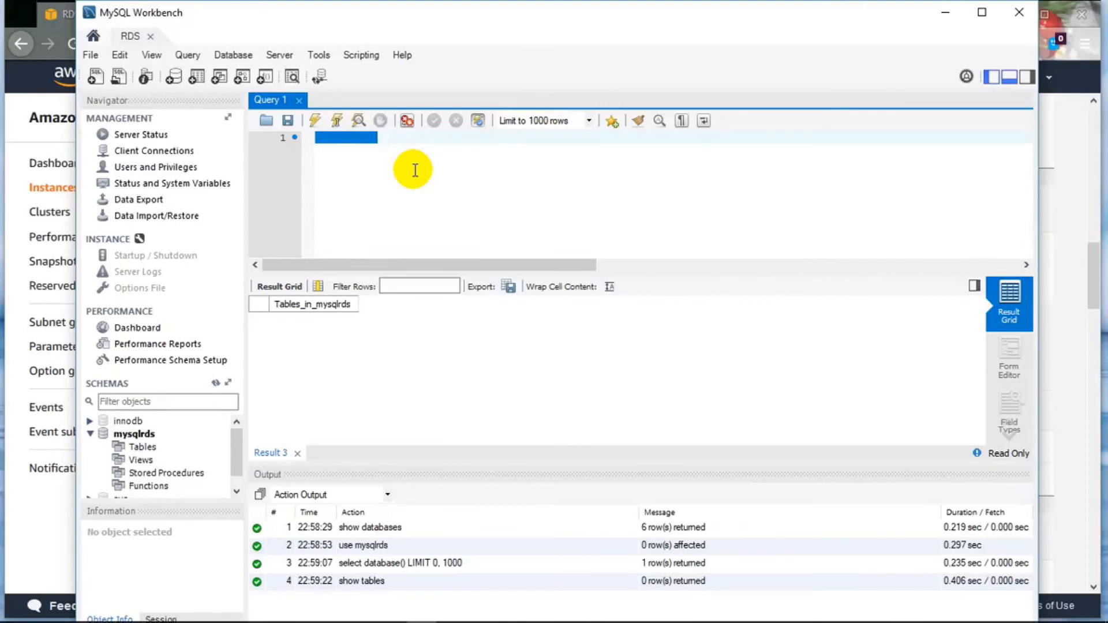
- Try to create a table with the statement "create table test(id int, name varchar);"
type("create ")
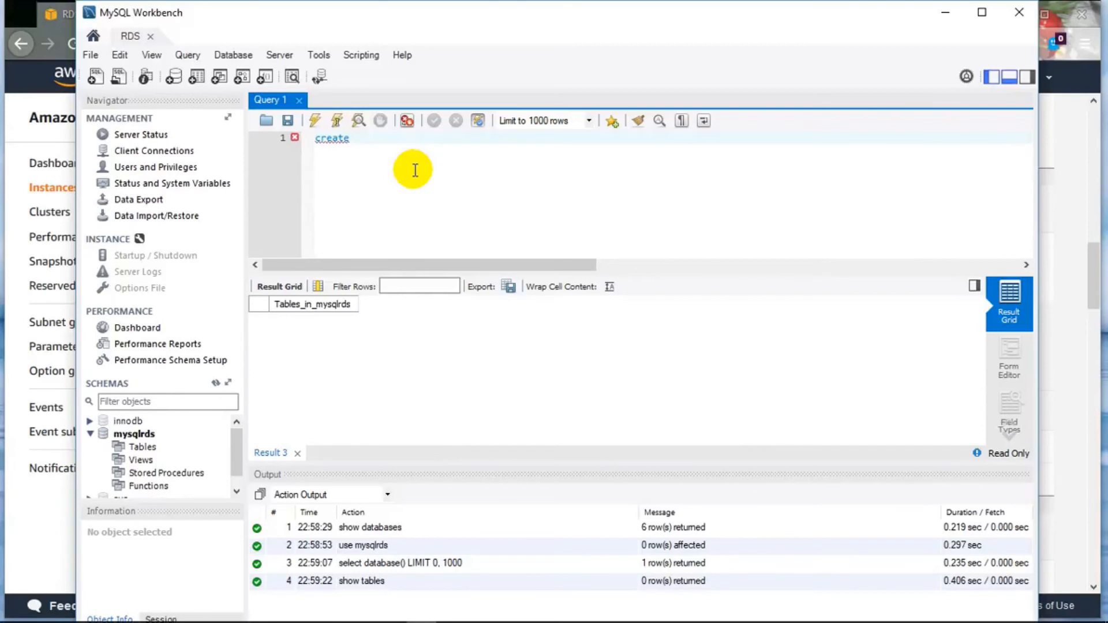
type("table test(id int")
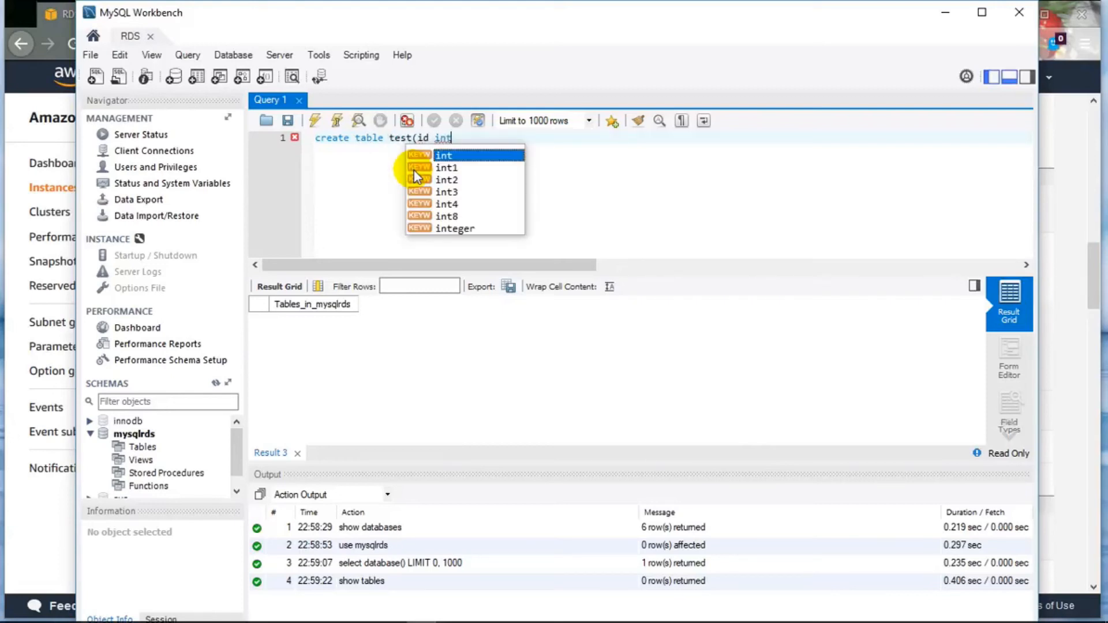
key("Escape")
type(", name varch")
key("Return")
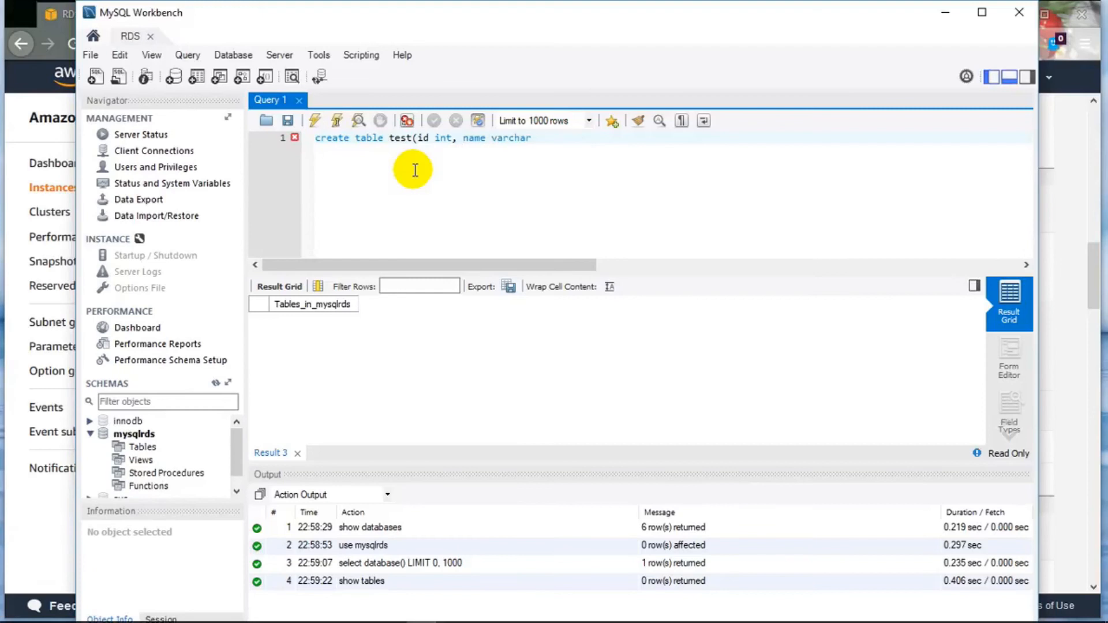
type(");")
key("ctrl+a")
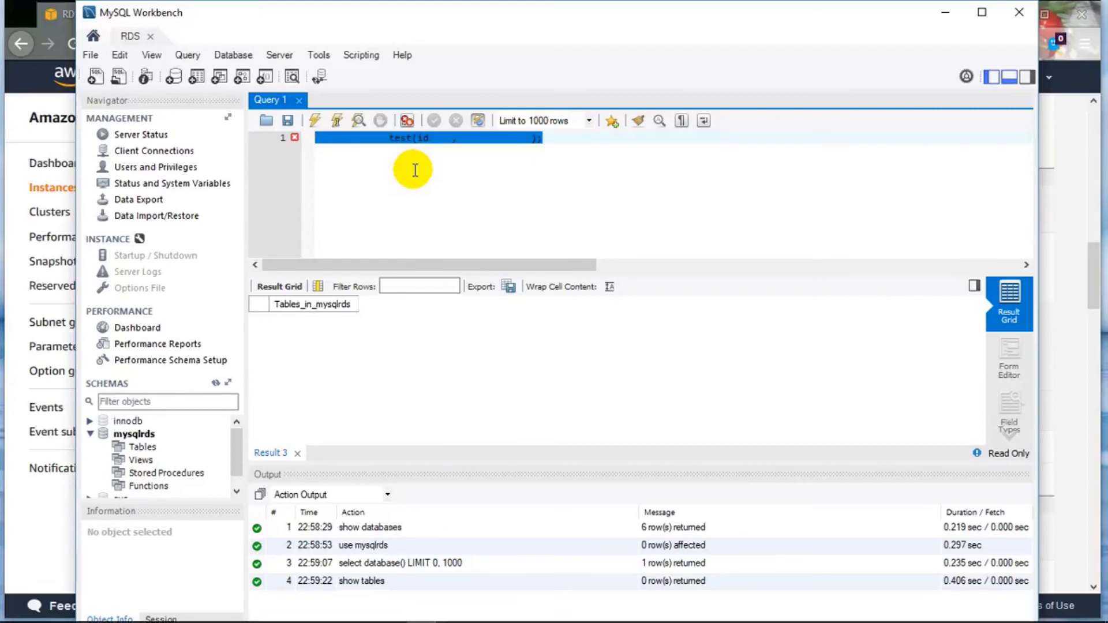
key("ctrl+Return")
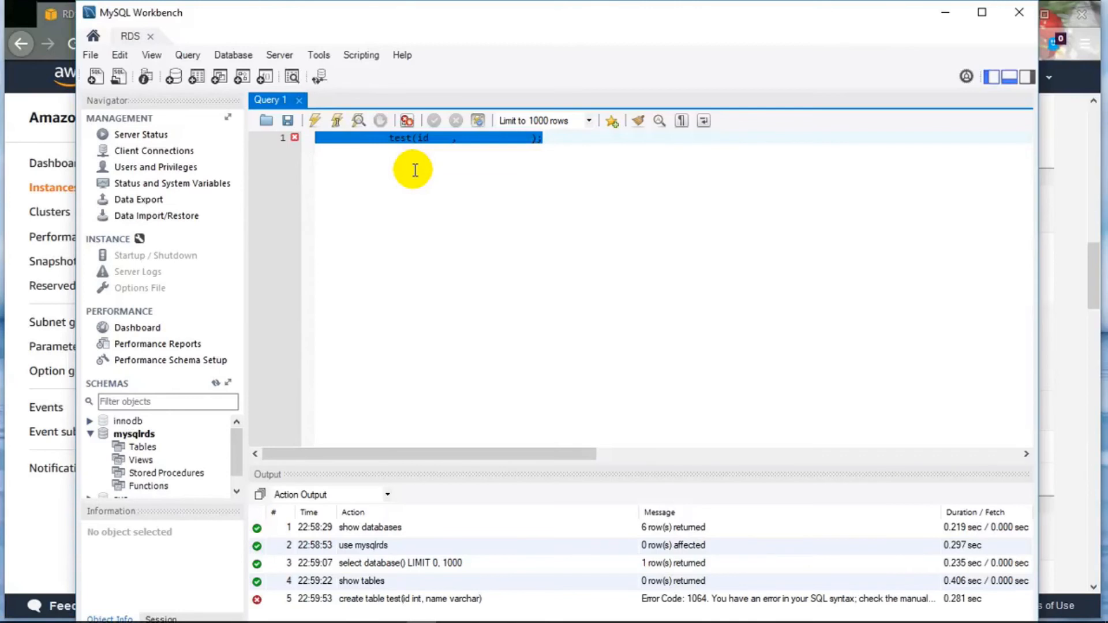
- Add the length (5) to the name column's varchar type and execute the create table statement again
key("Right")
key("Left")
key("Left")
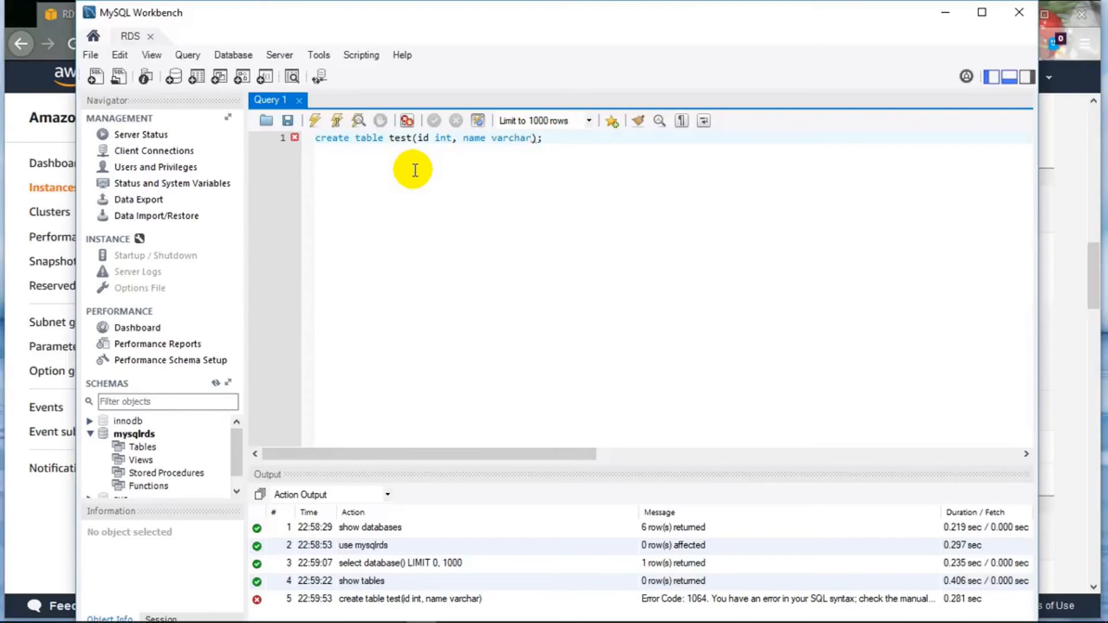
type("(5)")
key("ctrl+a")
key("ctrl+Return")
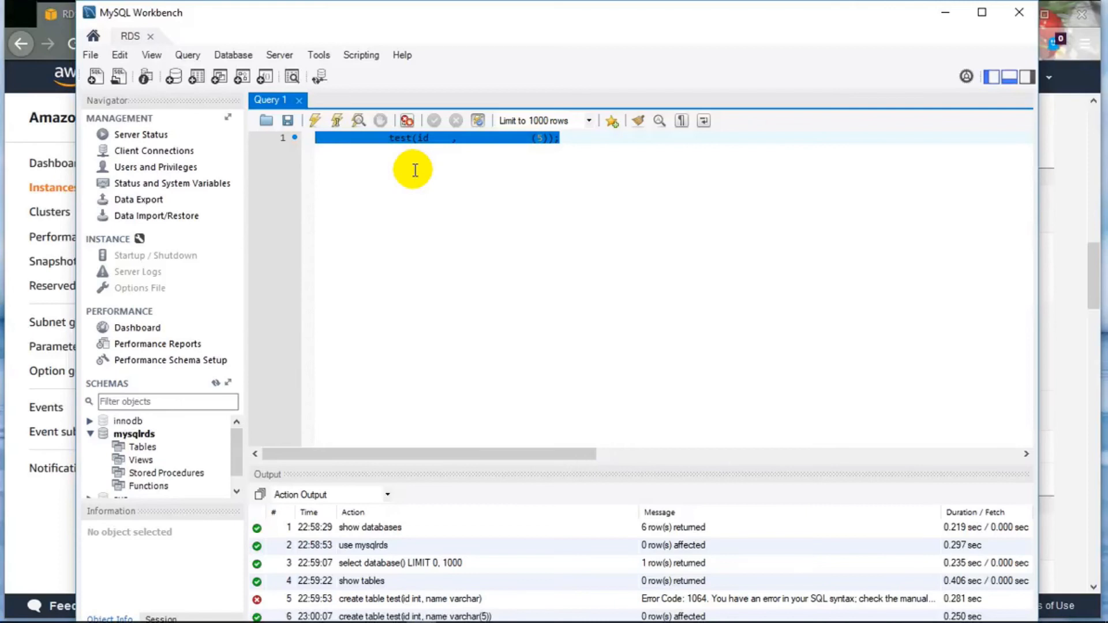
- Replace the create table statement with "show tables" and execute it to check for the test table
key("Return")
key("Return")
key("Return")
type("show tables")
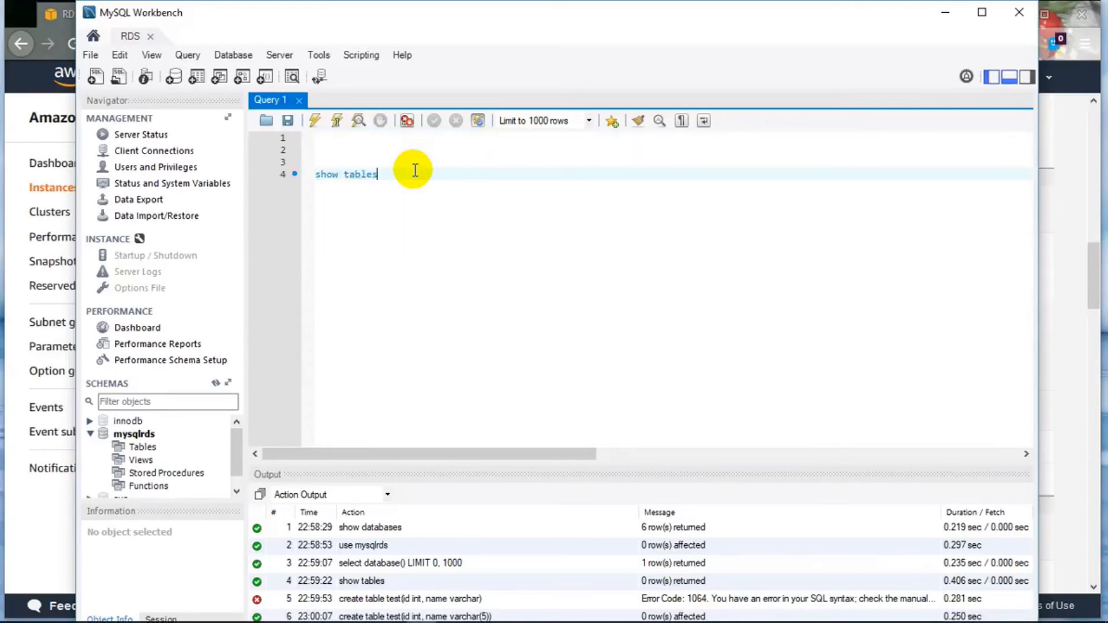
key("ctrl+Return")
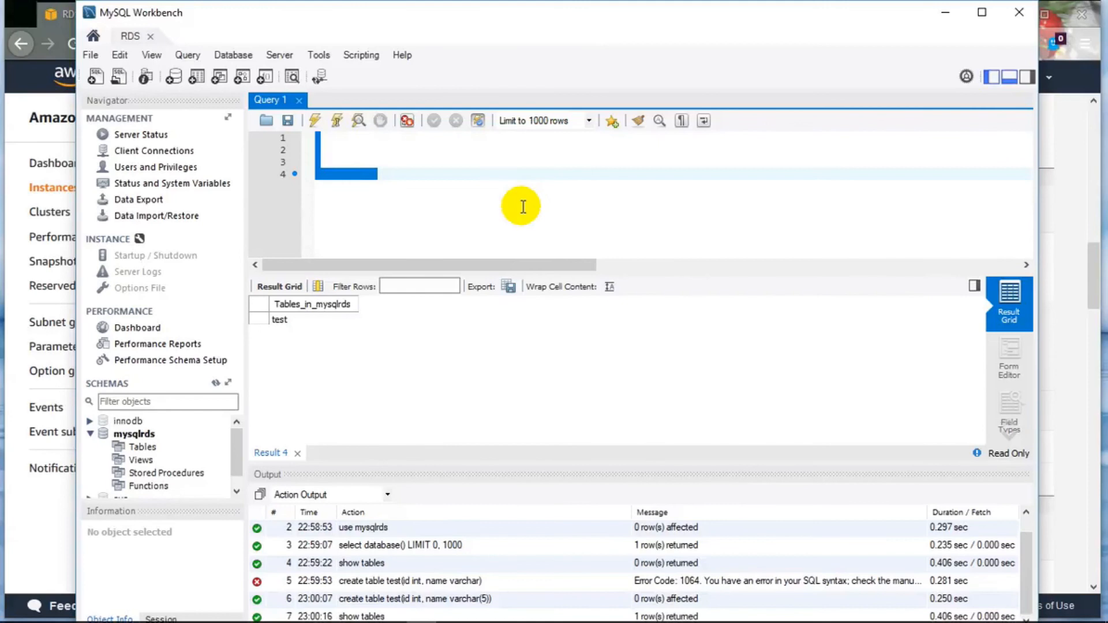
- Clear the editor, then write and execute an insert statement adding a row with id 1 and a person's first name to test
key("BackSpace")
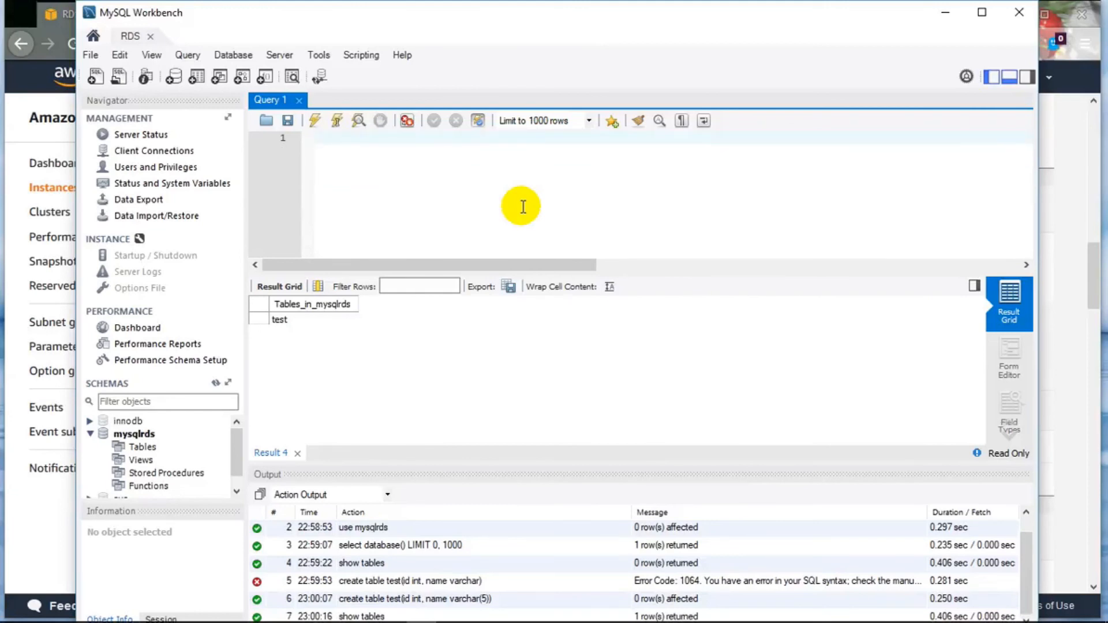
type("insert into test")
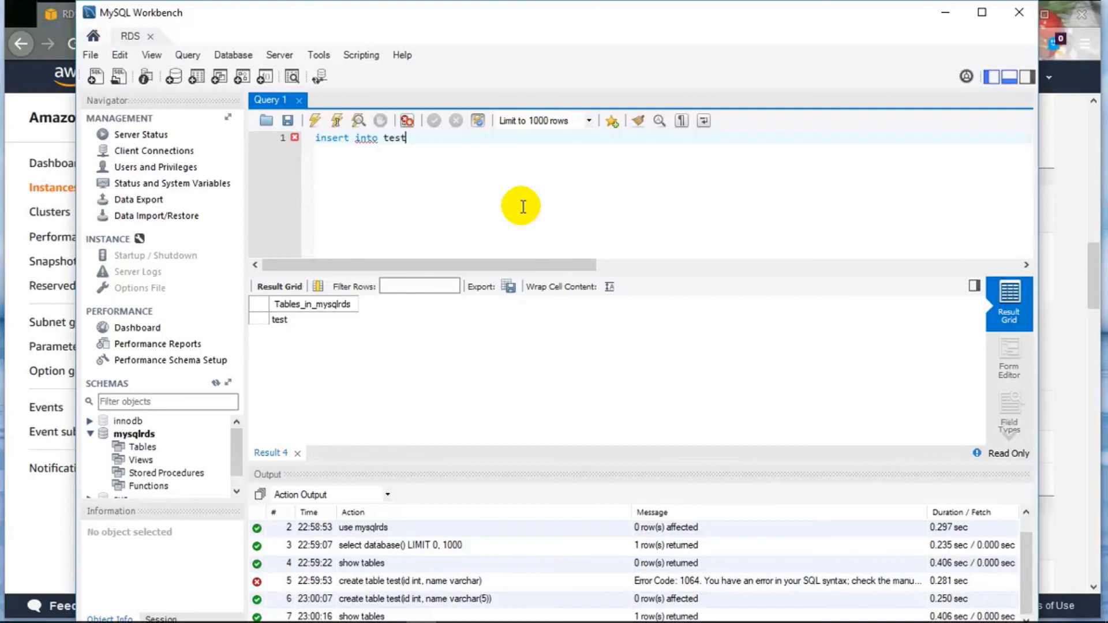
type(" values(1,'rohit')")
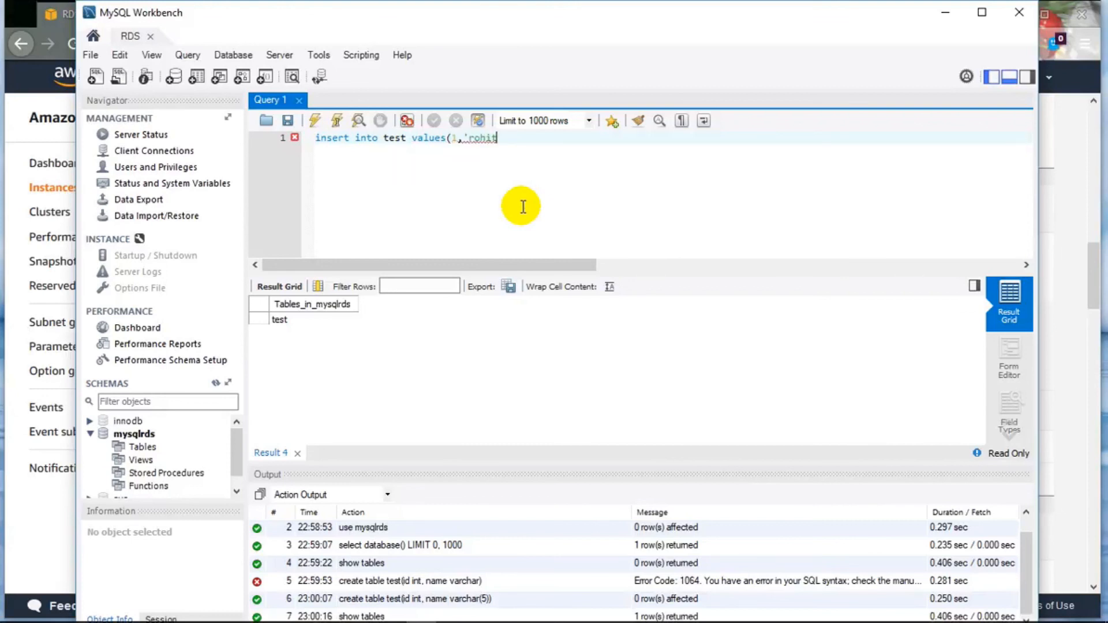
type(";")
key("ctrl+a")
key("ctrl+shift+Return")
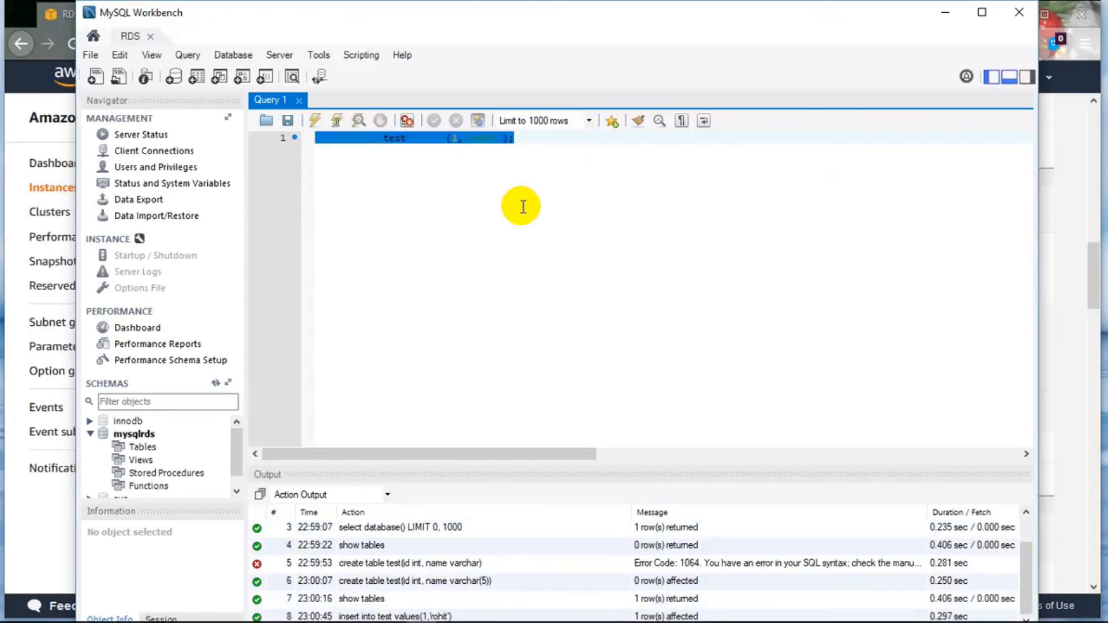
- Run "select * from test" in place of the insert statement and inspect the returned row's name and id
key("Return")
type("select * from test")
key("ctrl+a")
key("ctrl+Return")
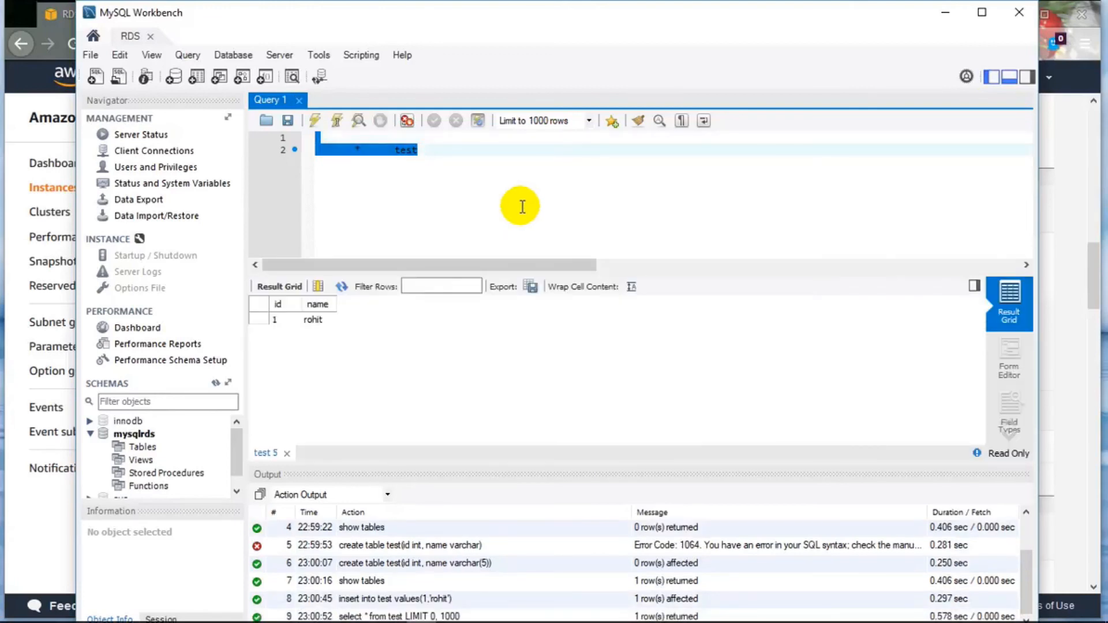
left_click(318, 321)
left_click(280, 321)
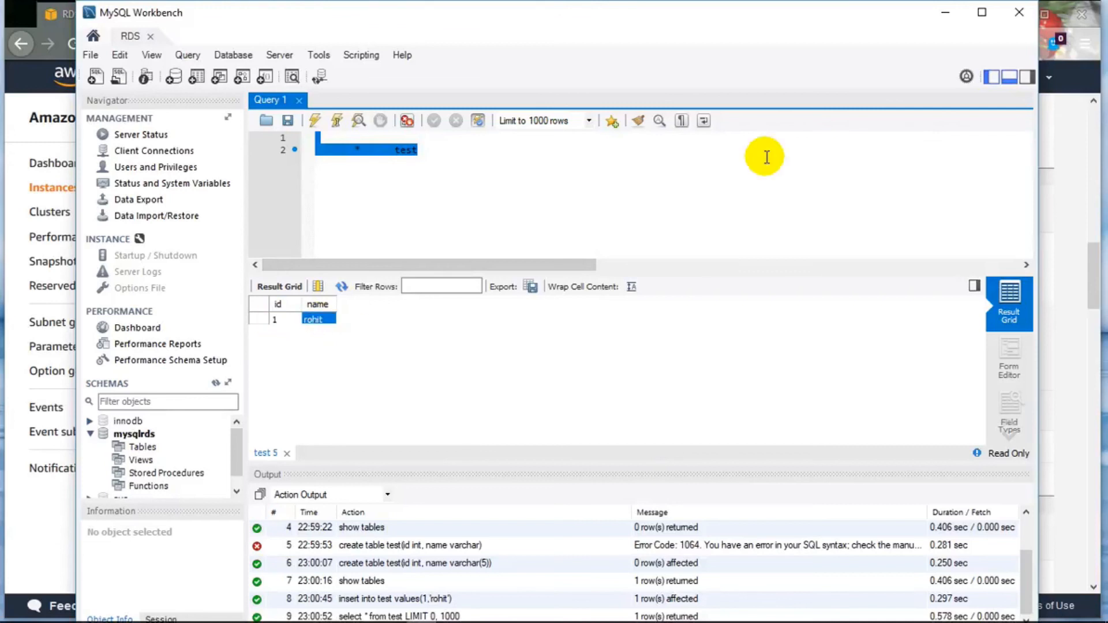